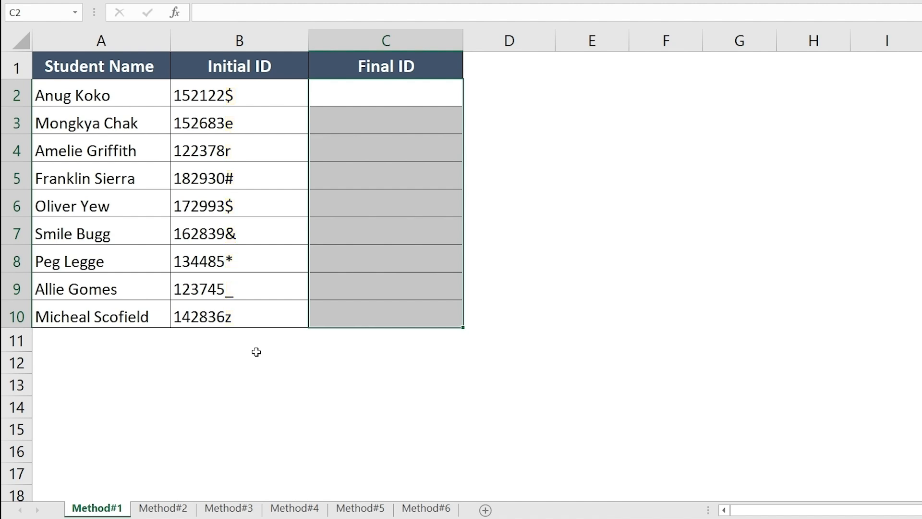
Enter =LEFT(B2,LEN(B2)-1) in C2 of the Method#1 sheet and fill the formula down through C10
click(441, 96)
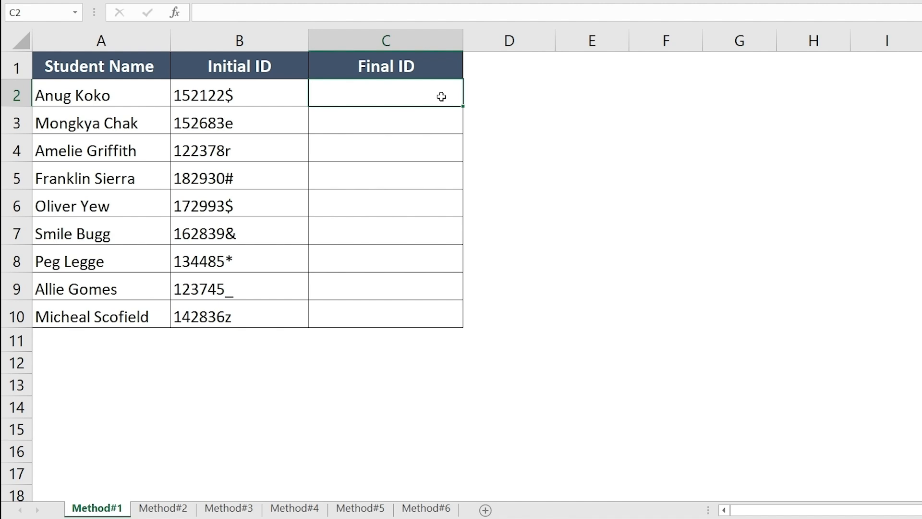
text(=LE)
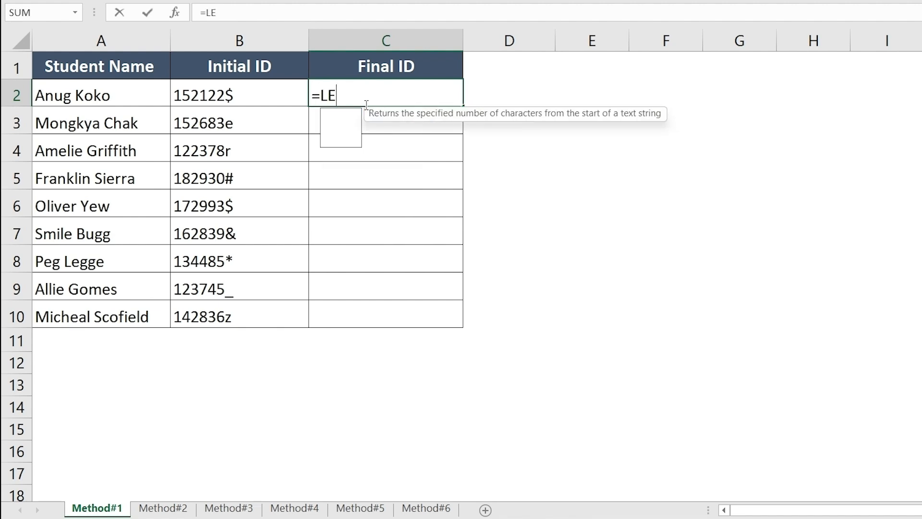
text(FT()
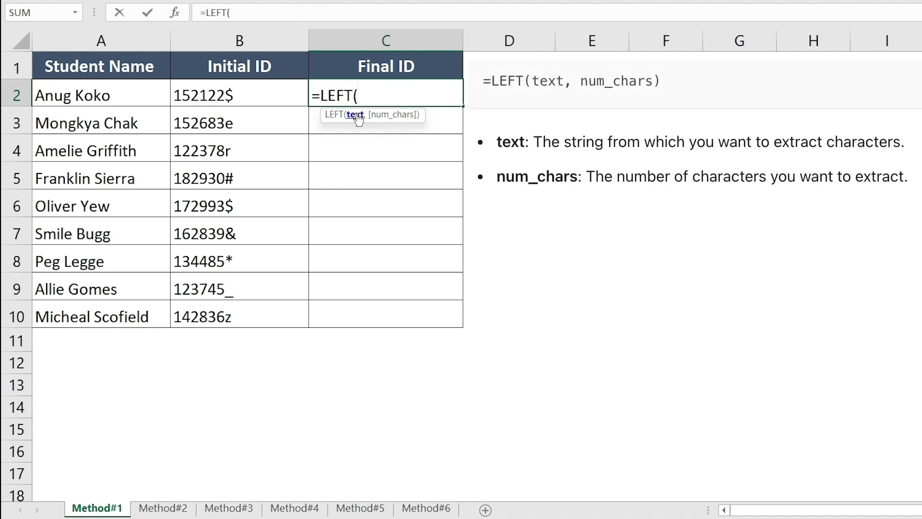
click(251, 95)
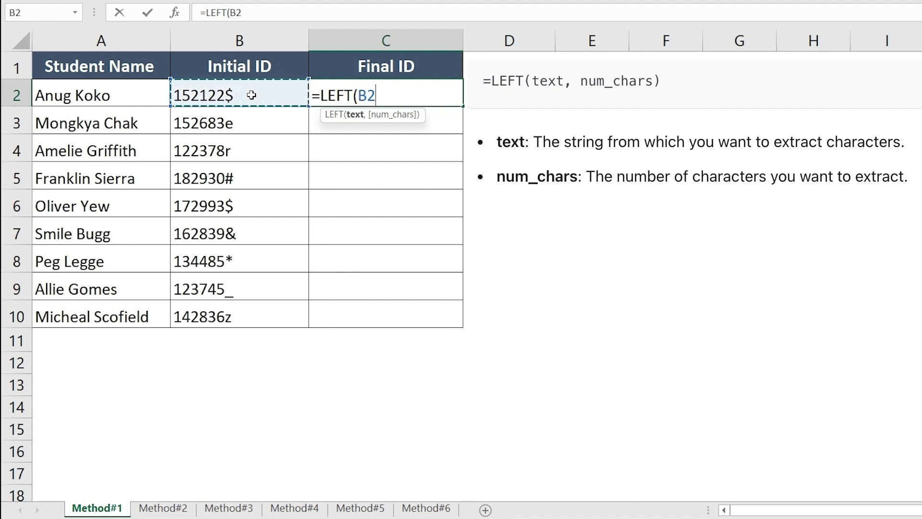
text(,)
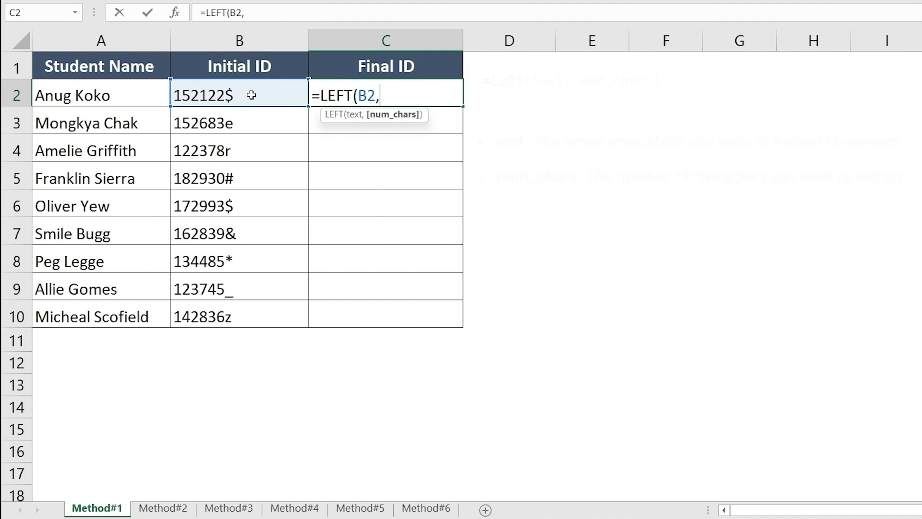
text(LEN()
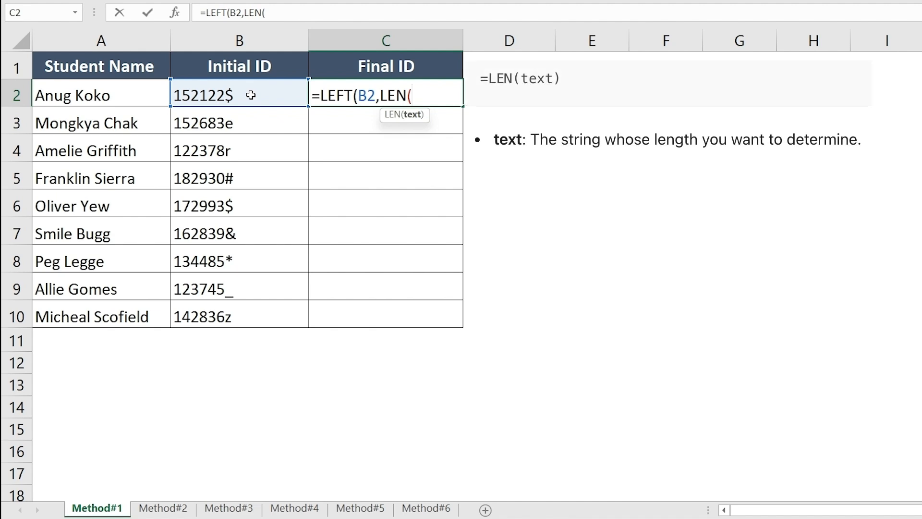
click(251, 95)
text())
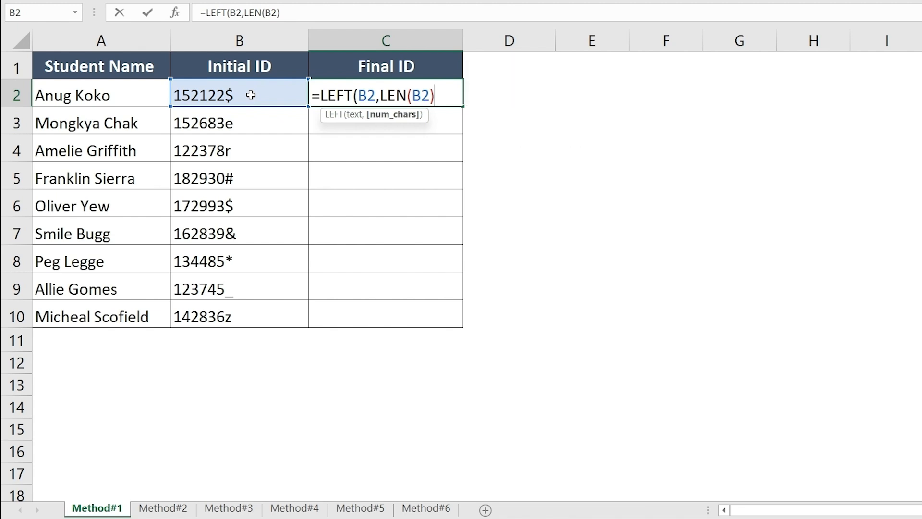
text(-1))
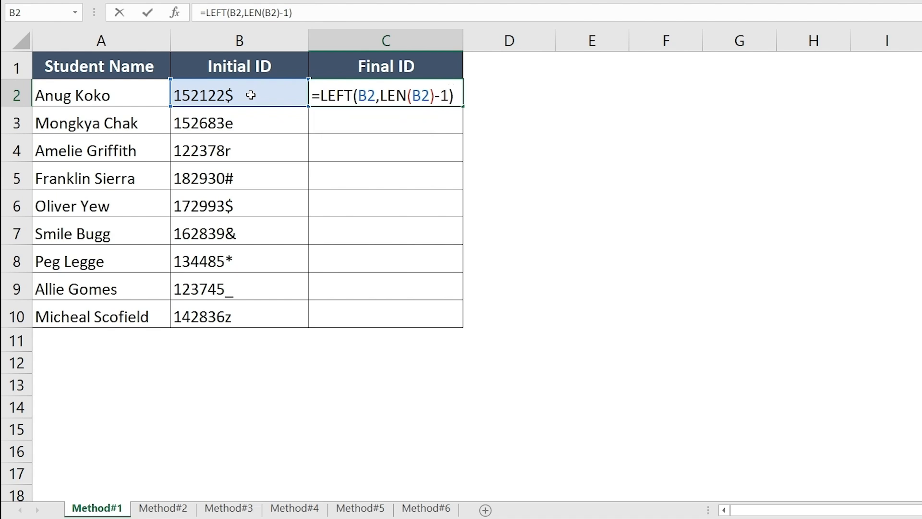
key(Return)
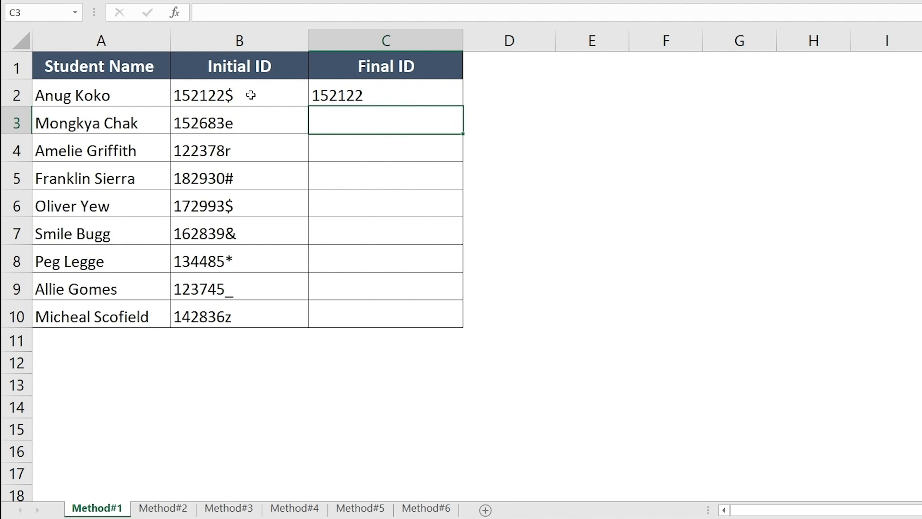
click(407, 98)
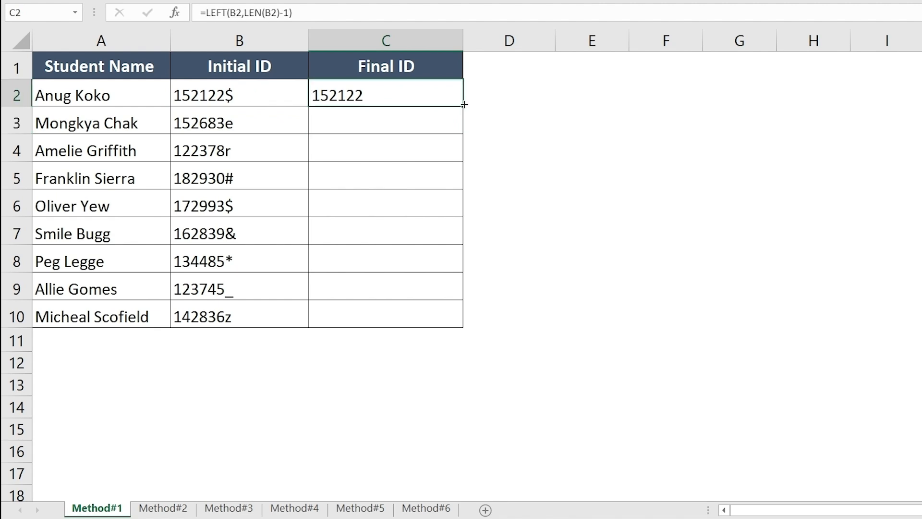
drag(464, 105, 451, 316)
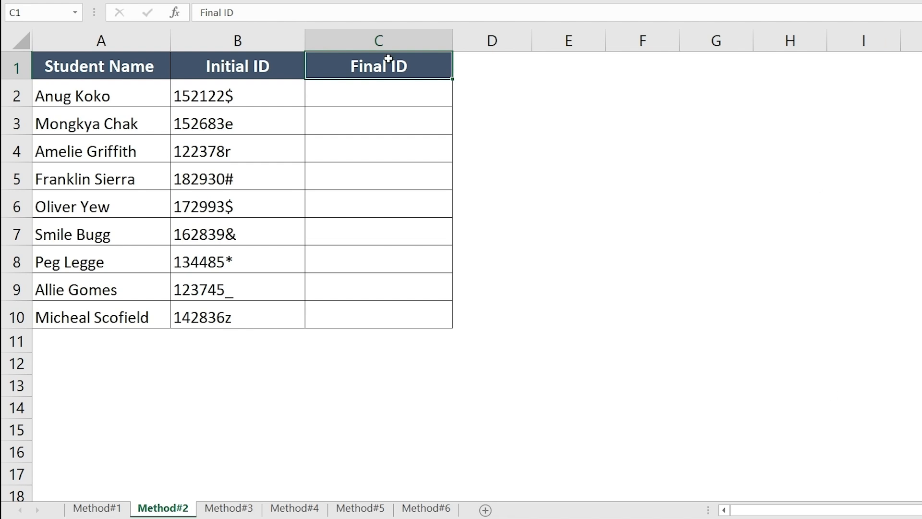
Begin a REPLACE formula in C2 of the Method#2 sheet with B2 as old text and LEN(B2) as start position
key(Down)
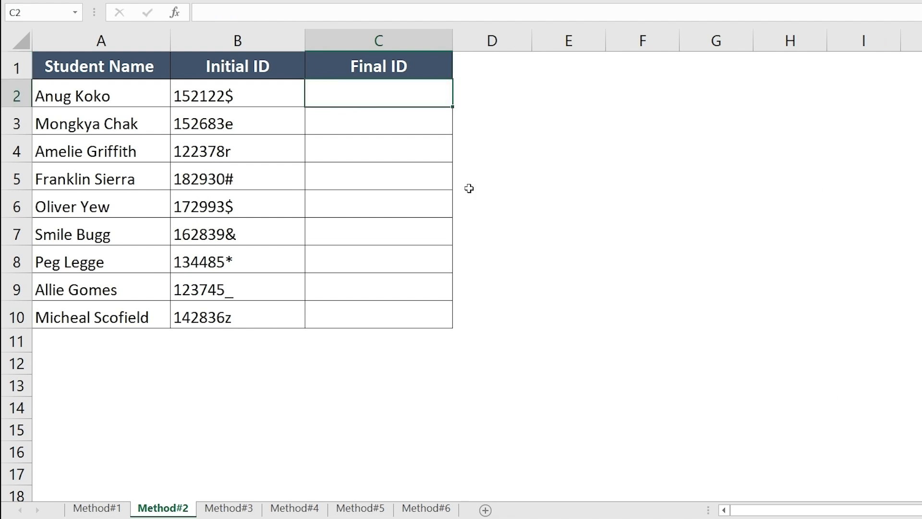
double_click(400, 91)
text(=REP)
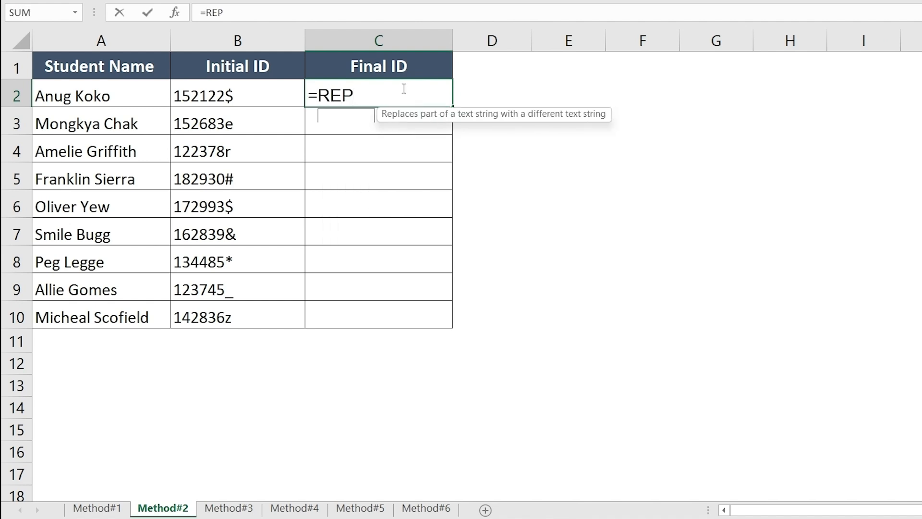
text(LACE()
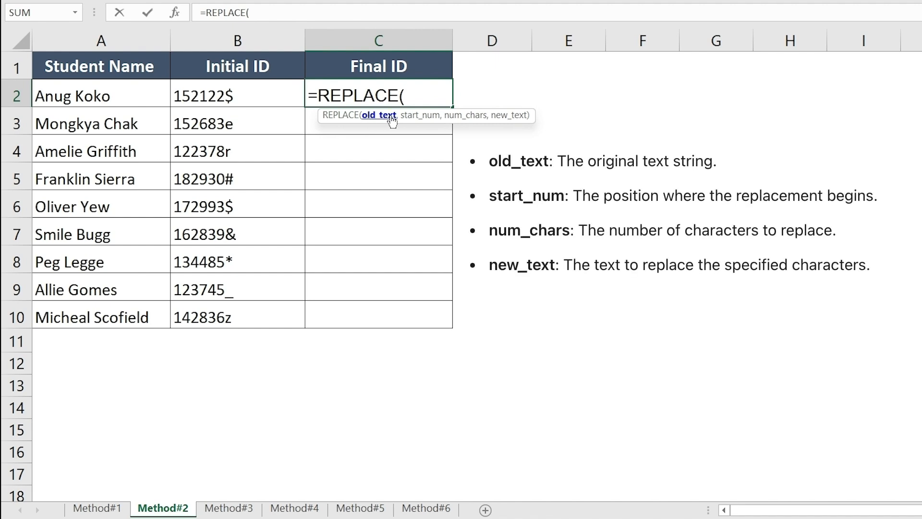
click(266, 94)
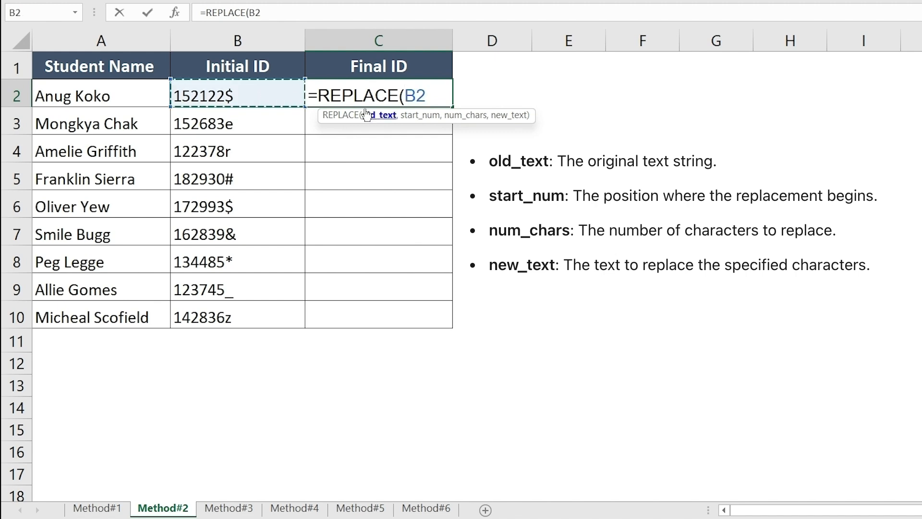
text(,)
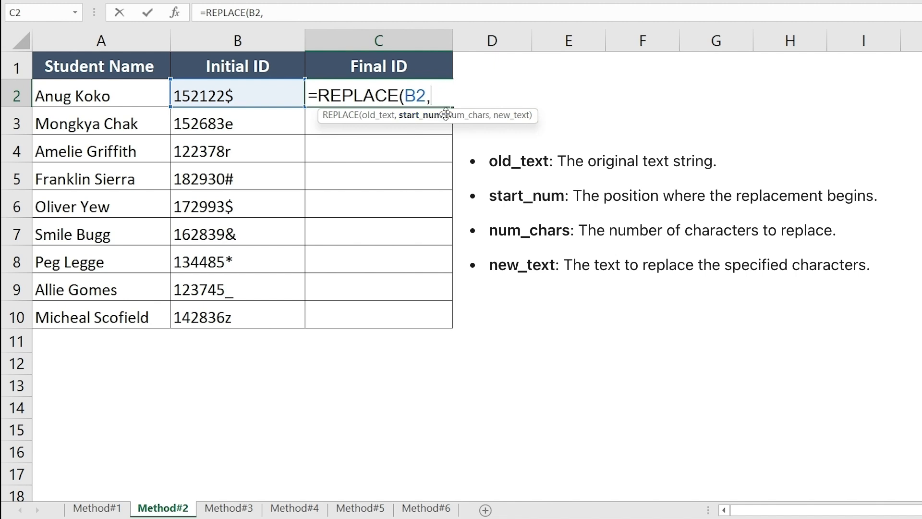
text(LEN)
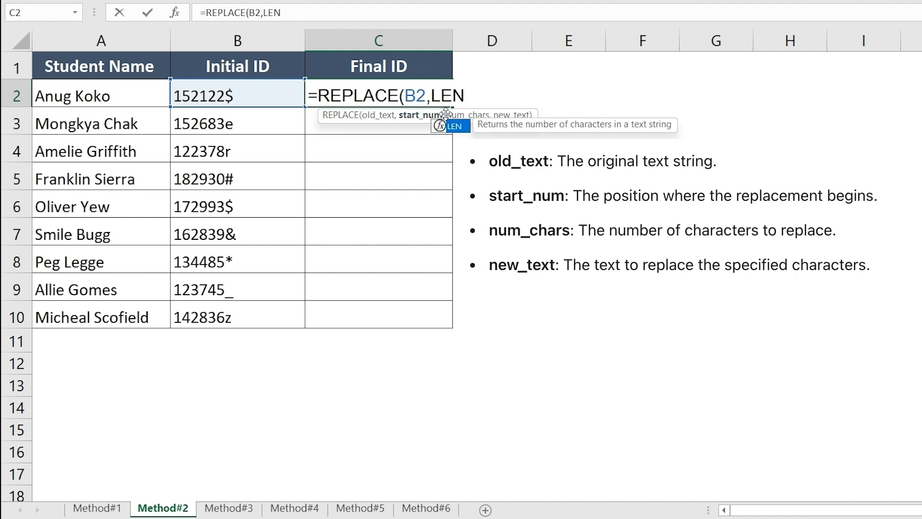
text(()
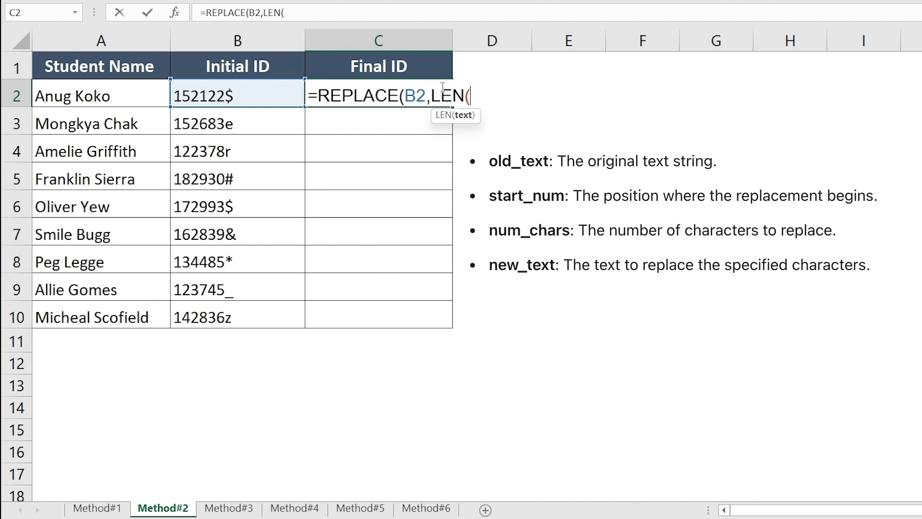
click(259, 99)
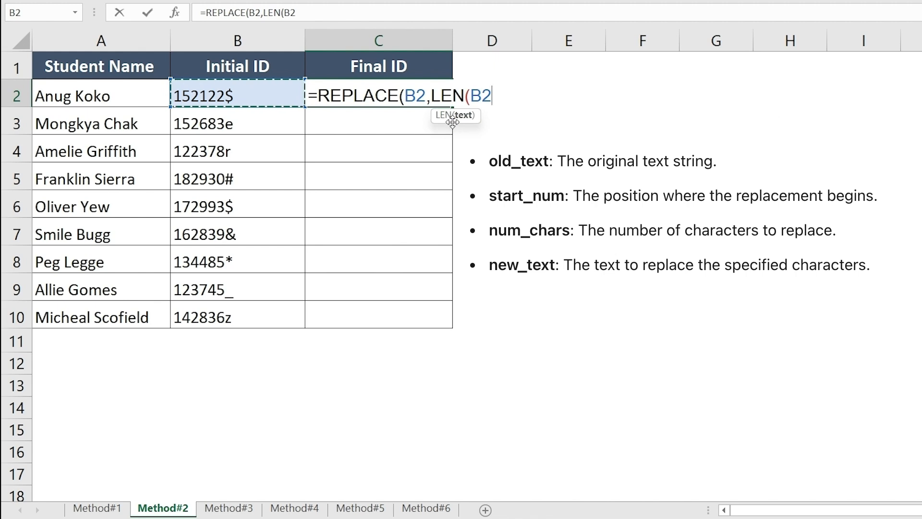
click(462, 95)
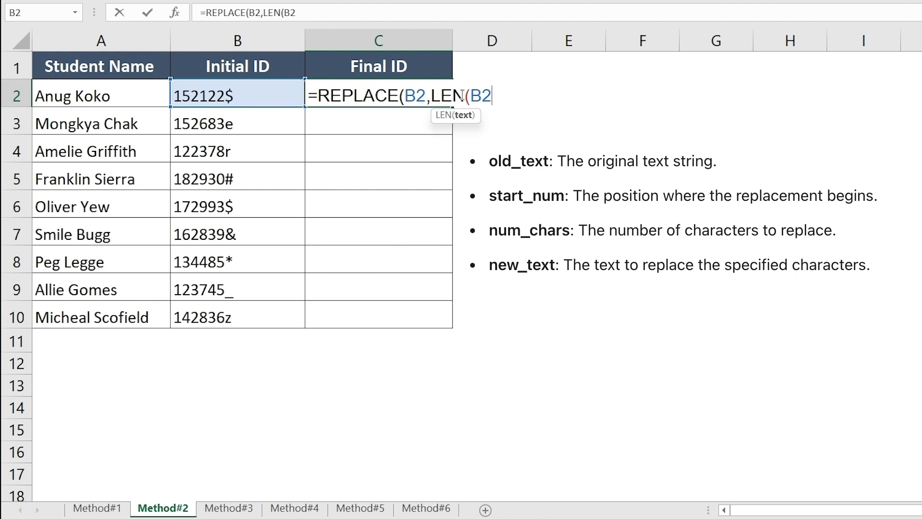
text())
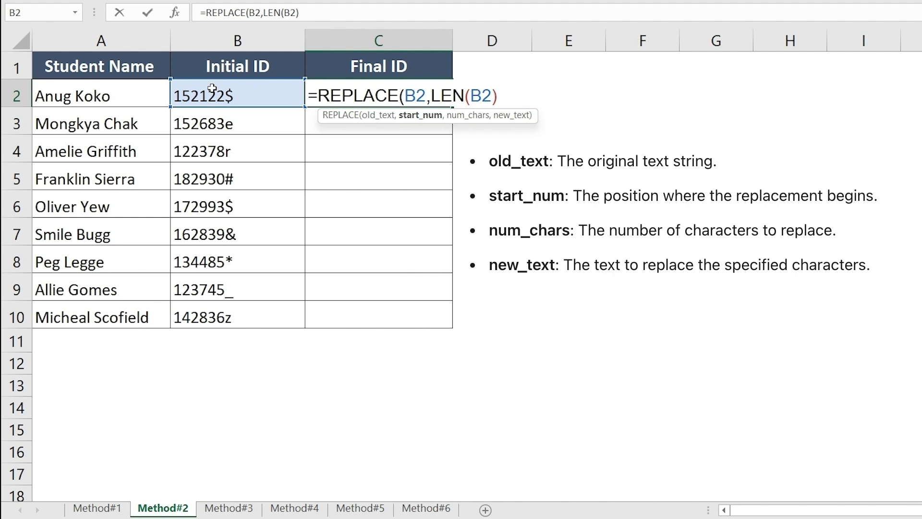
Complete the REPLACE formula with 1 character and "" as new text, and fill it down through C10
text(,)
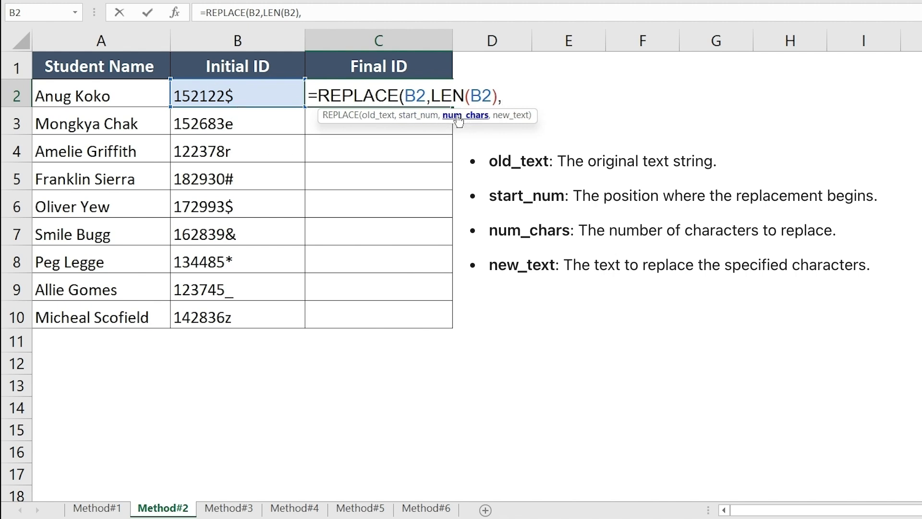
text(1,)
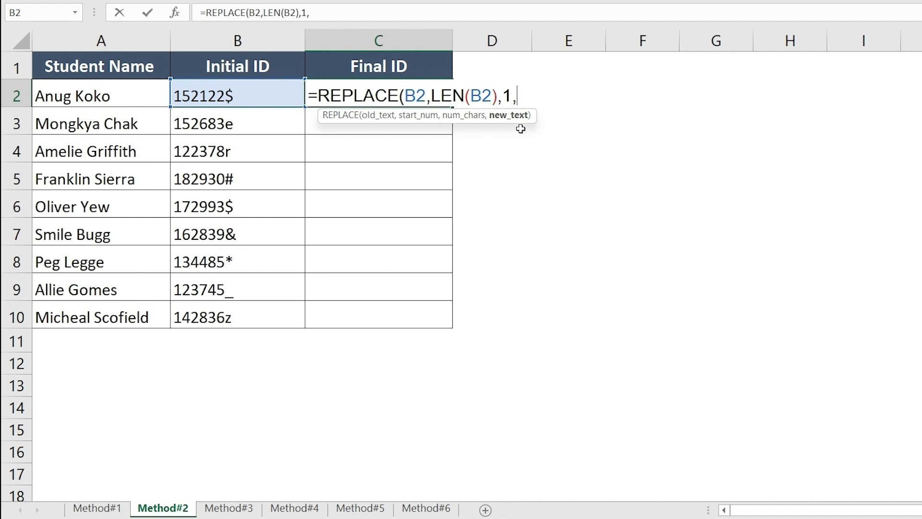
text(""))
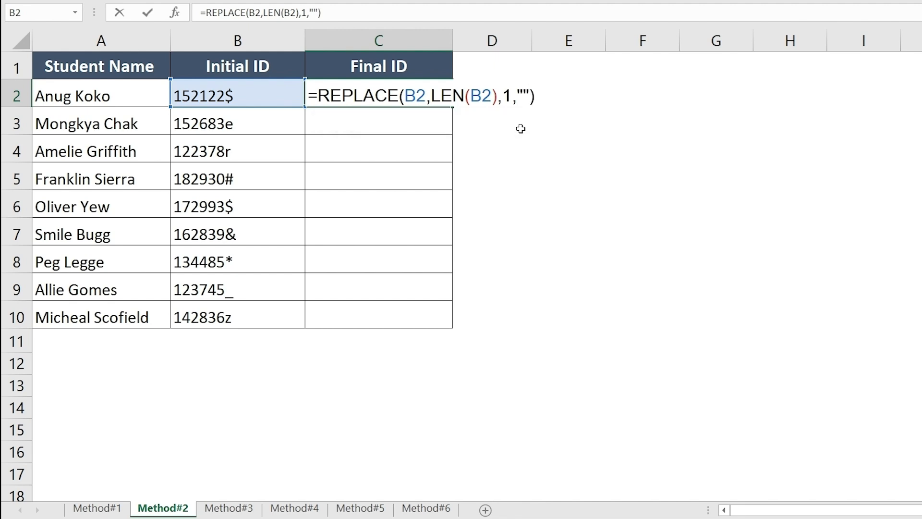
key(Return)
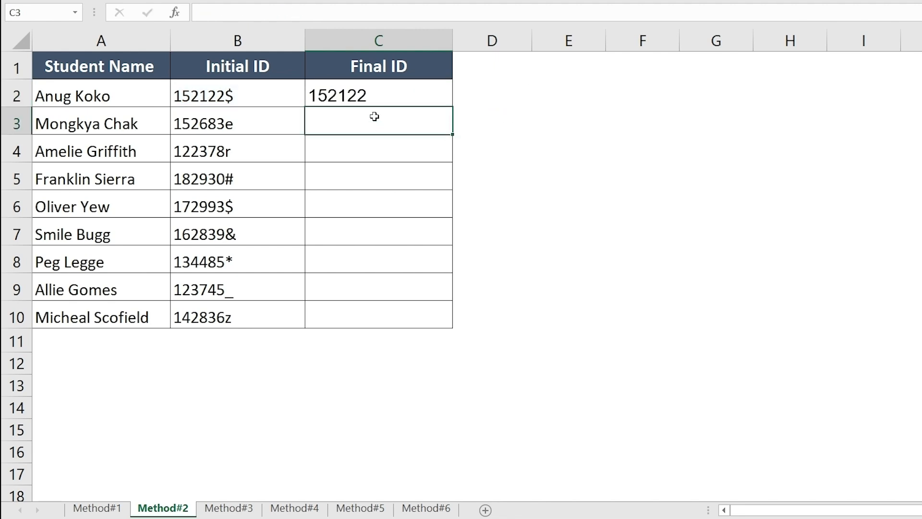
click(386, 96)
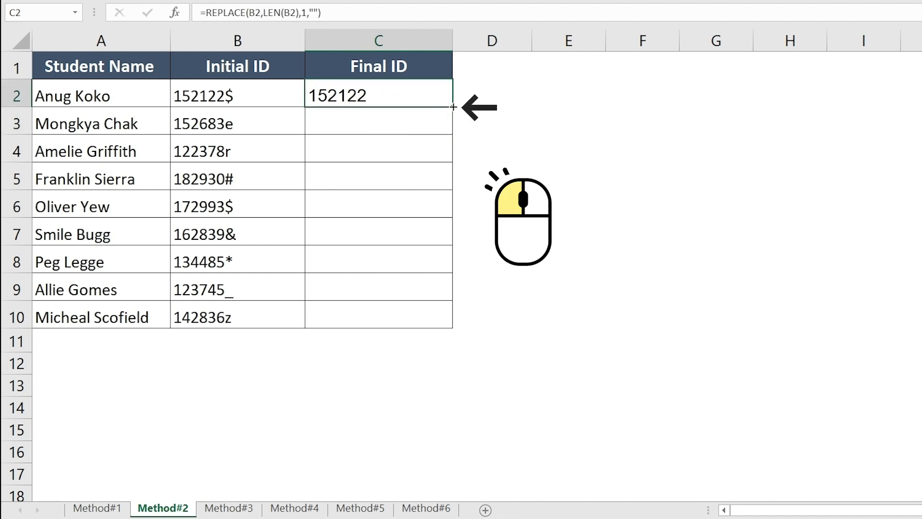
double_click(453, 107)
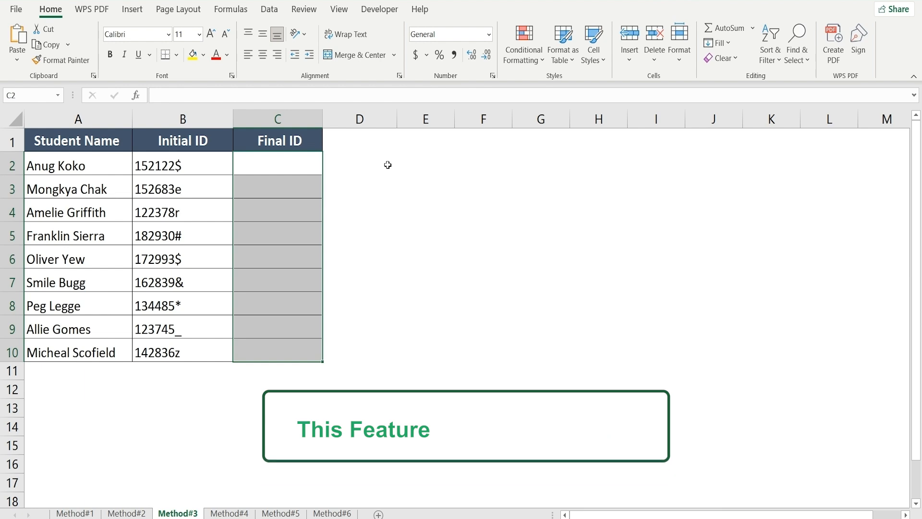
Enter the first student's ID without its trailing $ in C2 of the Method#3 sheet, and select C2:C10 for a data command
click(311, 162)
text(1)
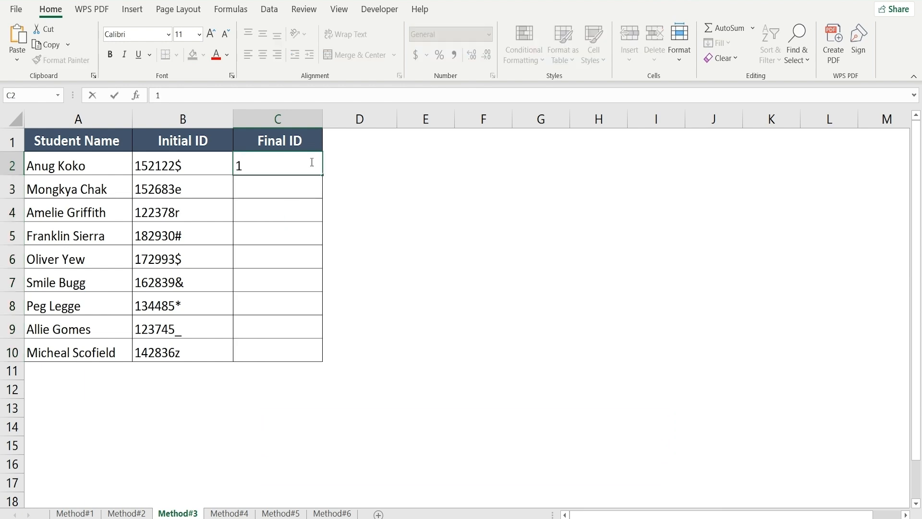
text(52122)
key(Return)
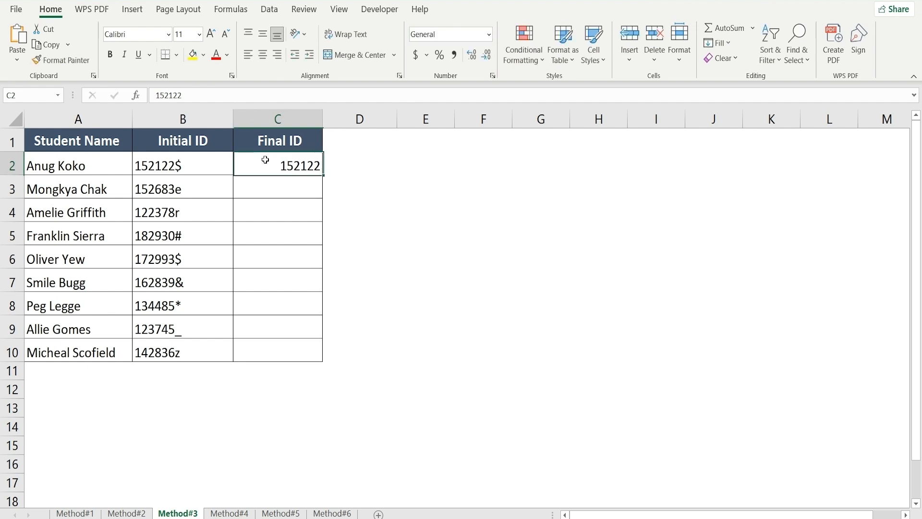
drag(265, 156, 259, 356)
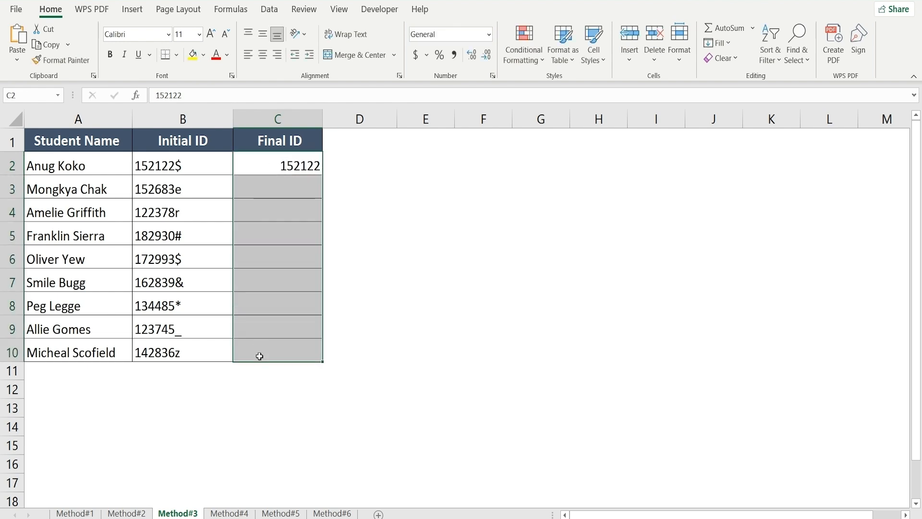
click(271, 9)
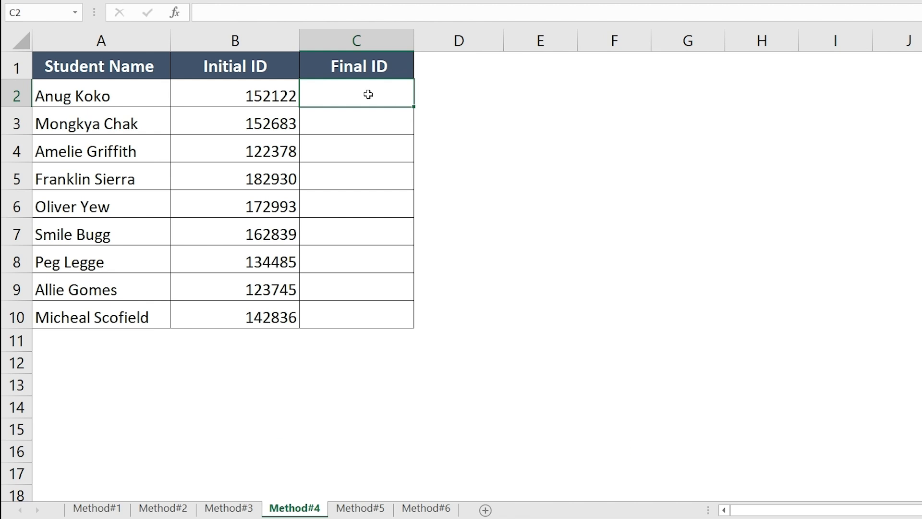
Enter =TRUNC(B2/10) in C2 of the Method#4 sheet and fill the formula down through C10
text(=TRUNC)
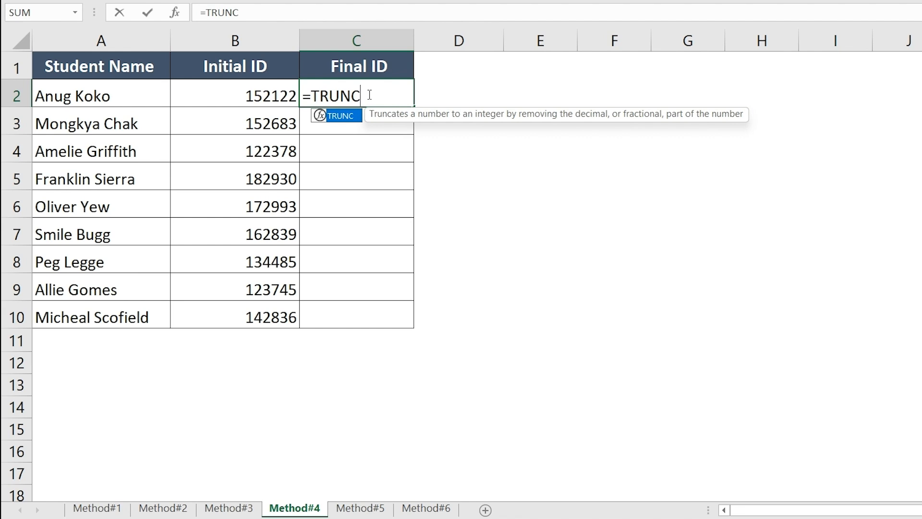
text(()
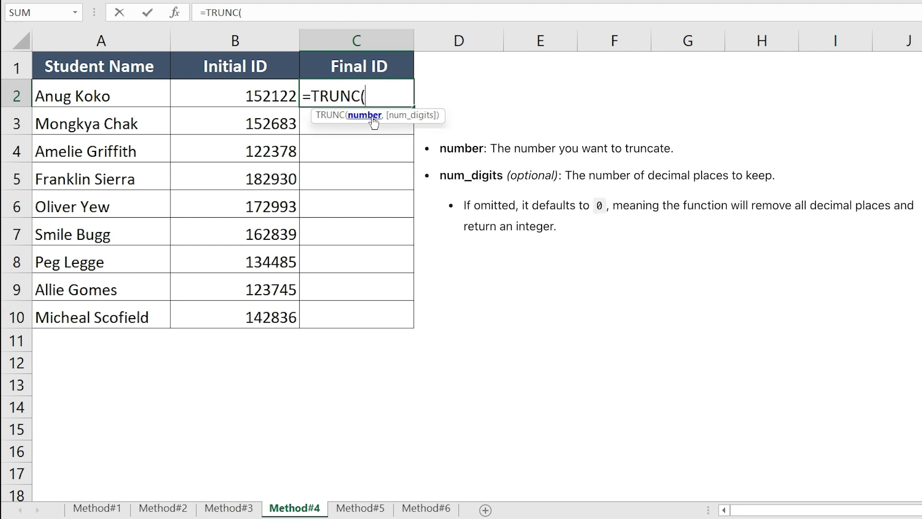
click(231, 94)
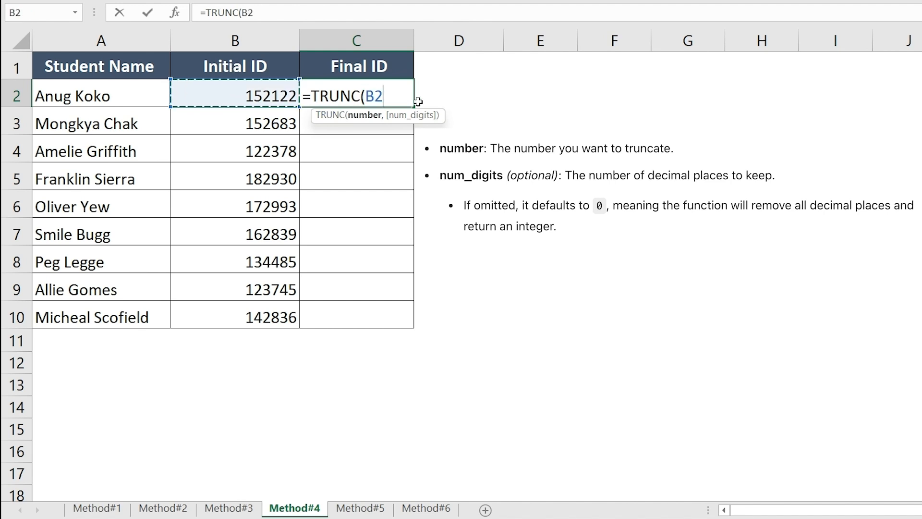
text(/10)
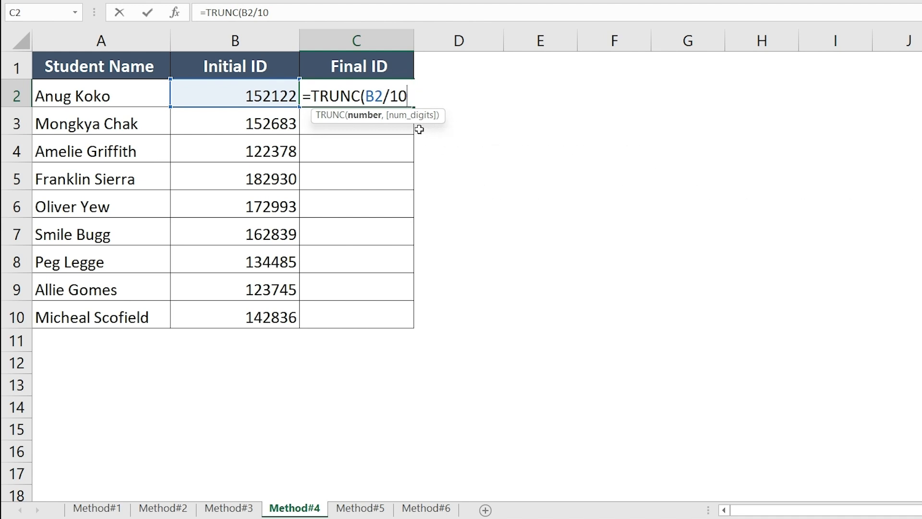
text())
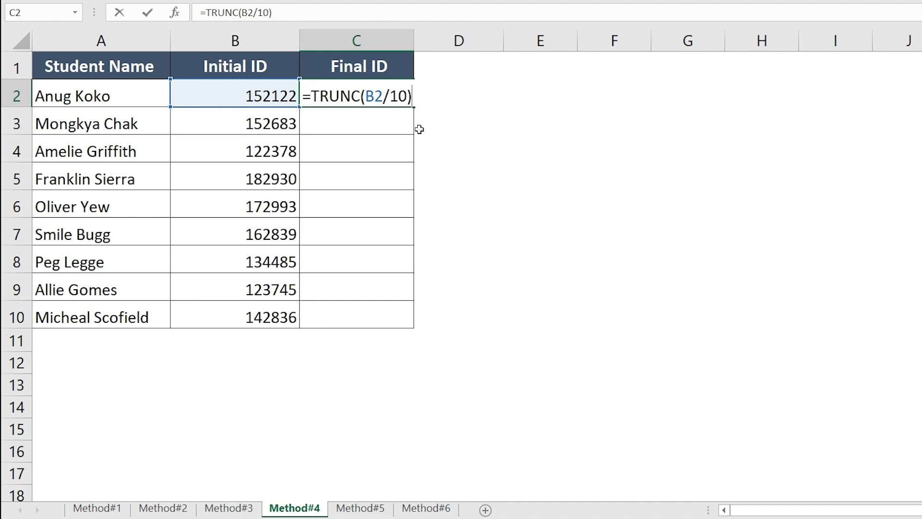
key(Return)
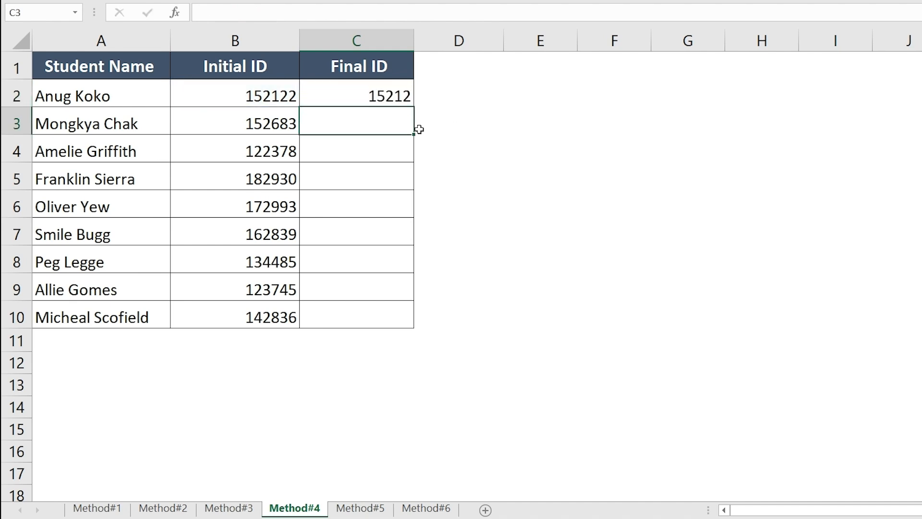
click(327, 95)
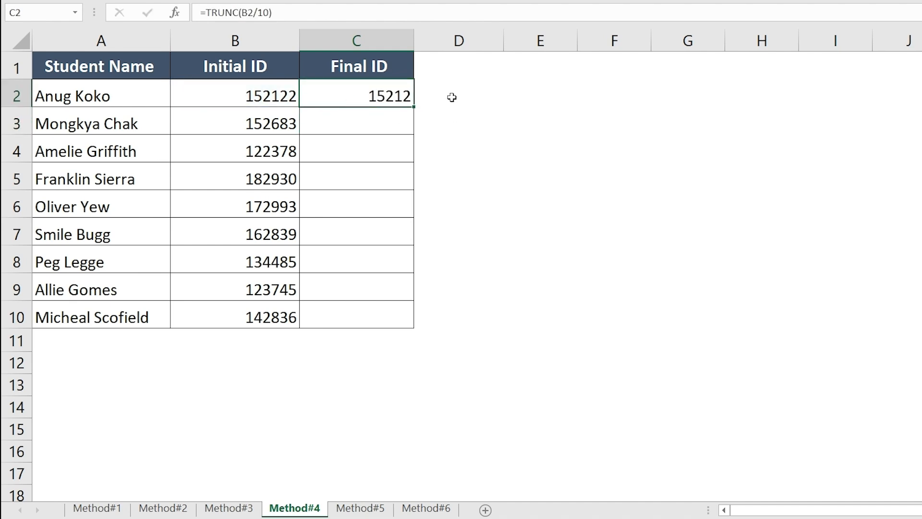
double_click(415, 104)
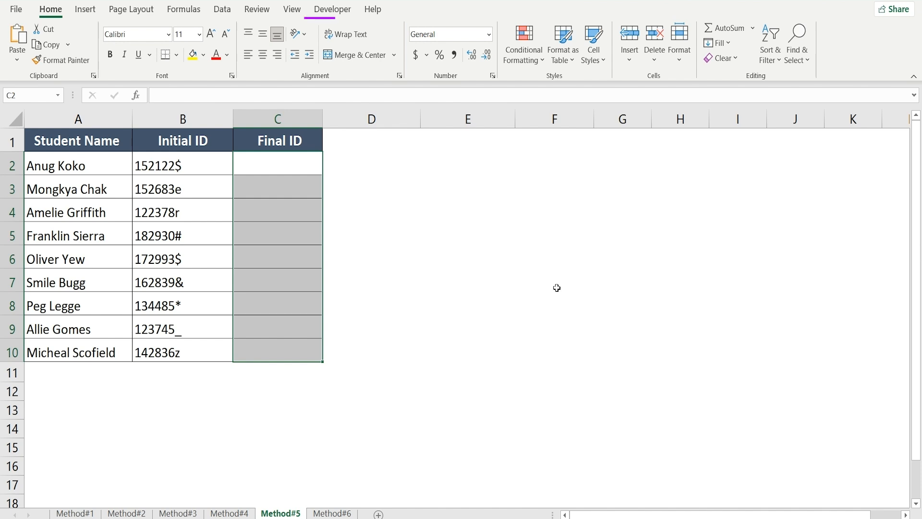
Insert a new VBA module in the workbook containing the RemoveLastCharacter macro, which trims the last character from each cell of a prompted range
click(332, 9)
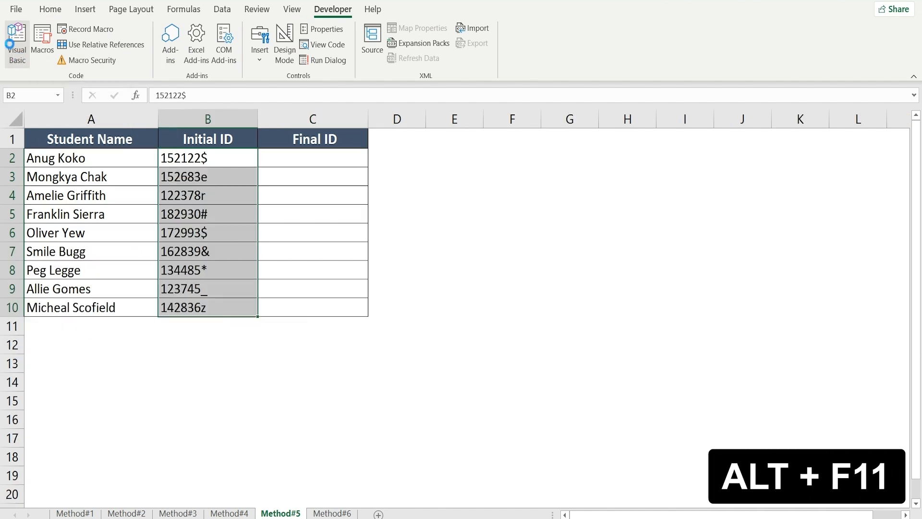
key(alt+F11)
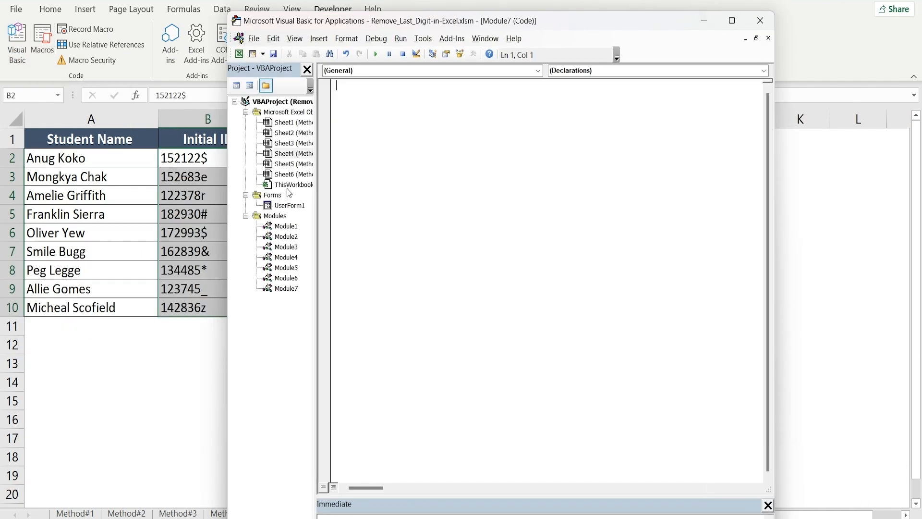
right_click(286, 186)
mouse_move(316, 257)
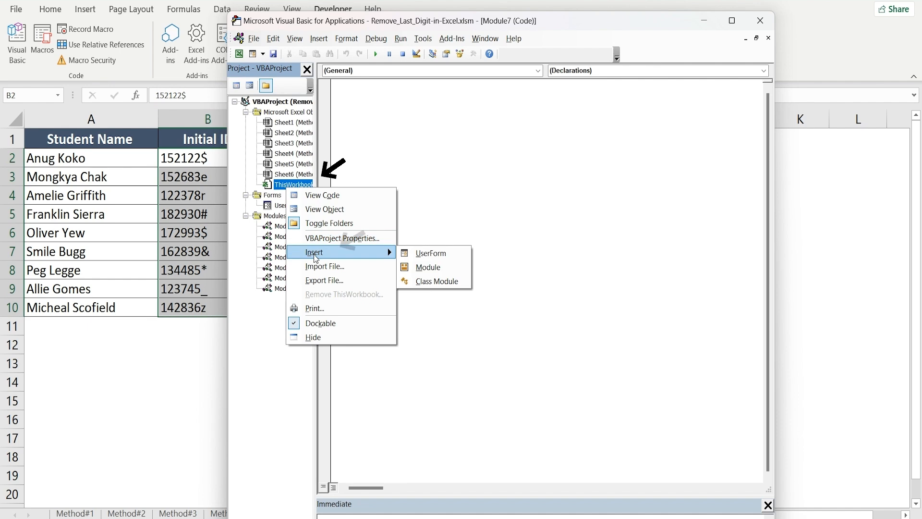
click(427, 267)
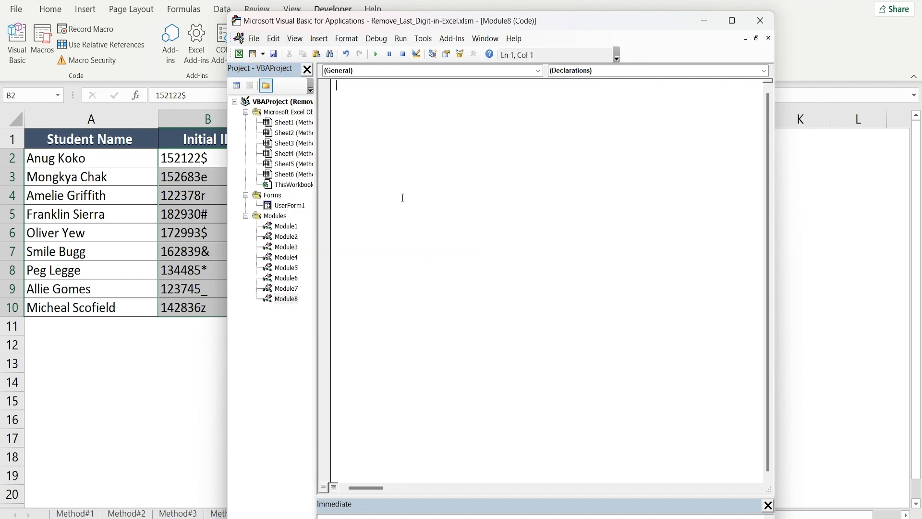
text(Sub RemoveLastCharacter()  Dim rng As Range Dim cell As Range Dim newValue As String  ' Prompt the user to select a range On Error Resume Next Set rng = Application.InputBox("Select a range of cells:", Type:=8) On Error GoTo 0  ' Check if a range was selected If rng Is Nothing Then MsgBox "No range selected. Operation canceled.", vbExclamation  Exit Sub End If  ' Loop through each cell in the selected range For Each cell In rng If Len(cell.Value) > 0 Then ' Check if the cell is not empty newValue = Left(cell.Value, Len(cell.Value) - 1) cell.Value = newValue End If Next cell  MsgBox "Last character removed from the selected range.", vbInformation  End Sub)
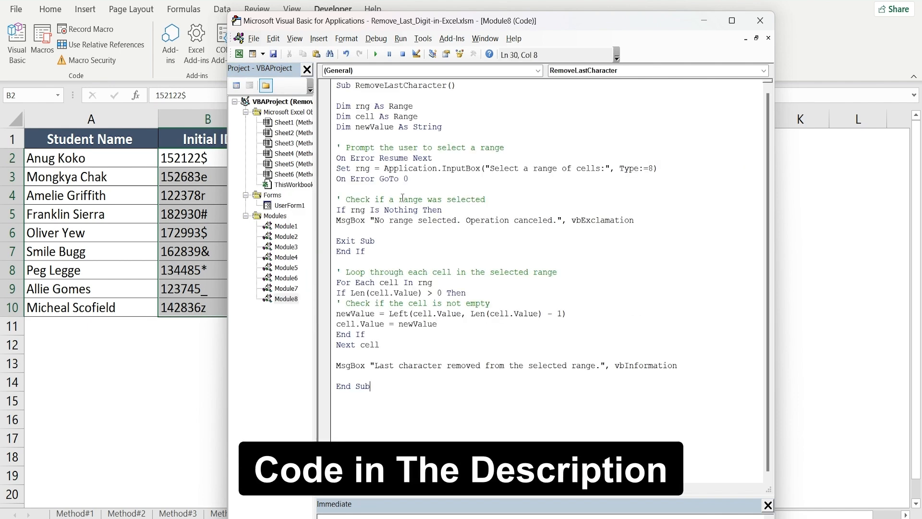
click(704, 20)
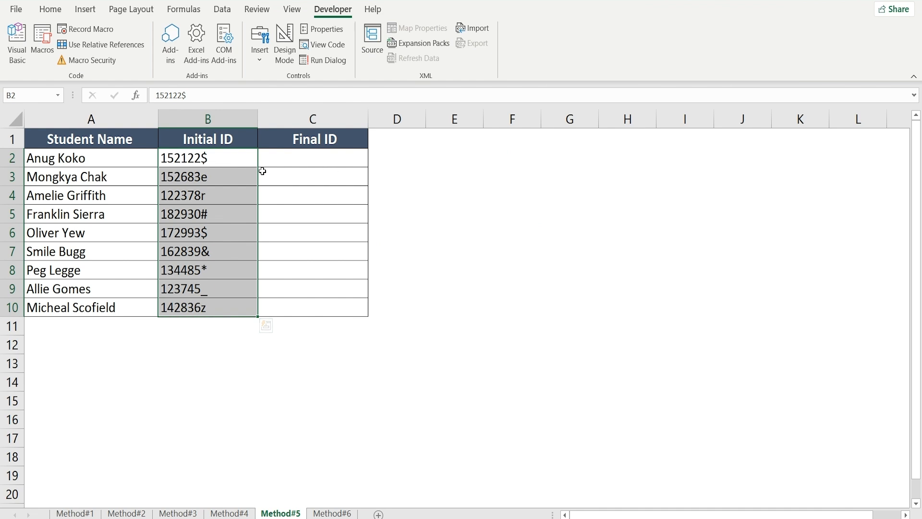
Copy the Initial IDs in B2:B10 of the Method#5 sheet into the Final ID column starting at C2
key(ctrl+c)
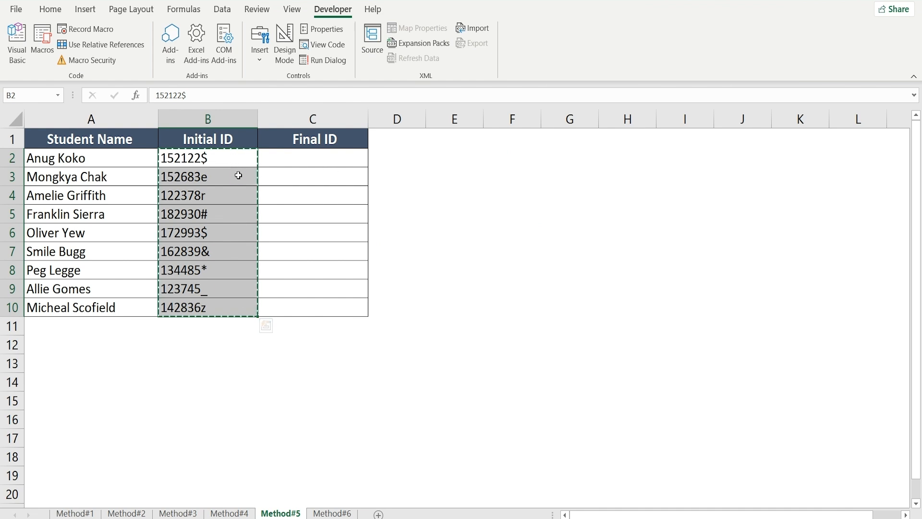
click(295, 156)
key(ctrl+v)
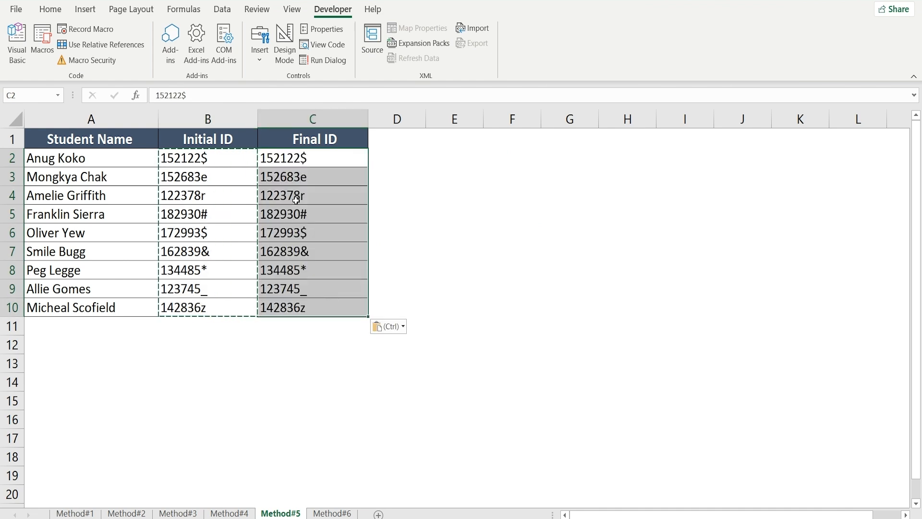
key(Escape)
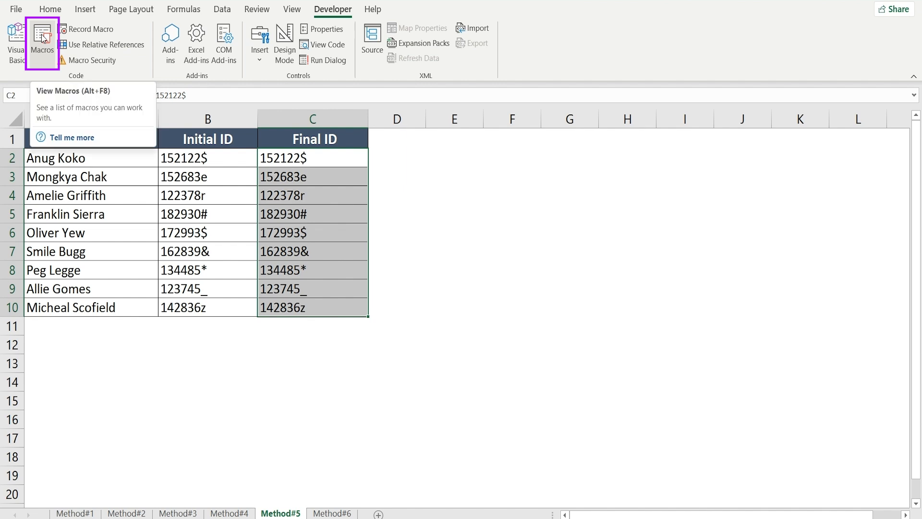
Run the RemoveLastCharacter macro on the range $C$2:$C$10
click(42, 38)
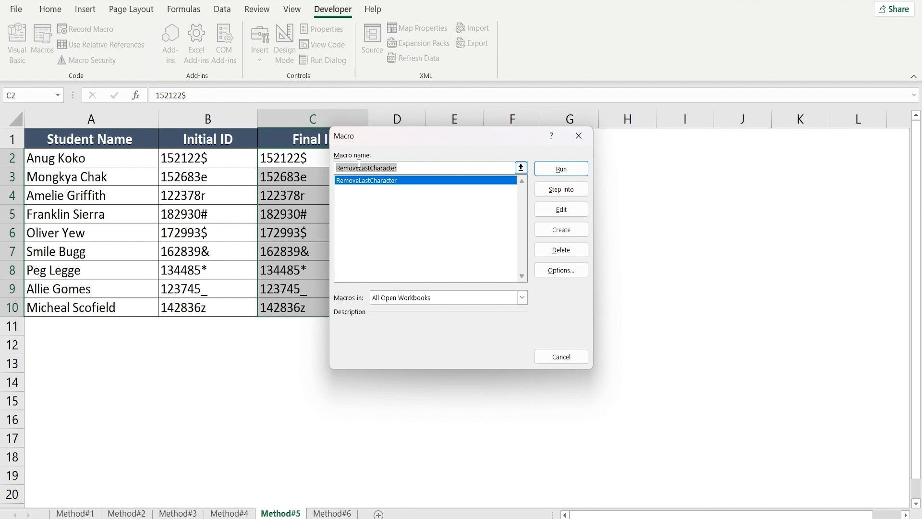
click(413, 181)
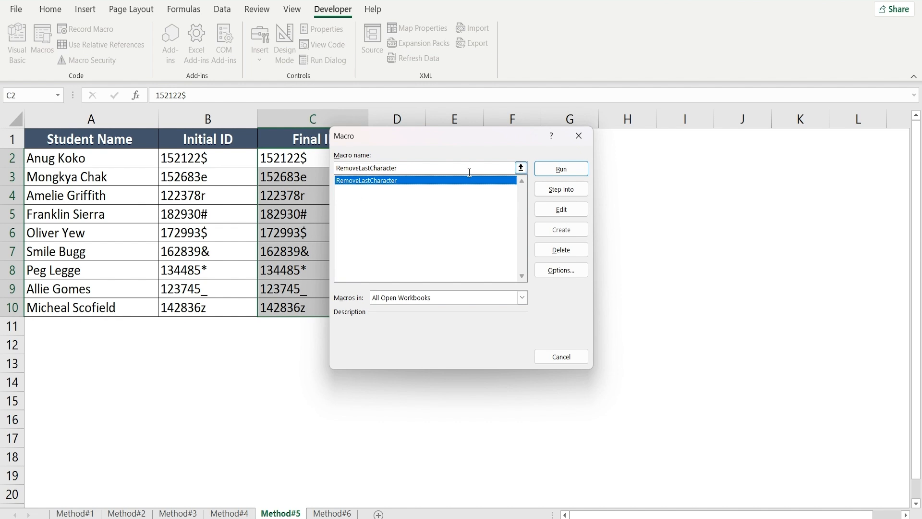
click(560, 169)
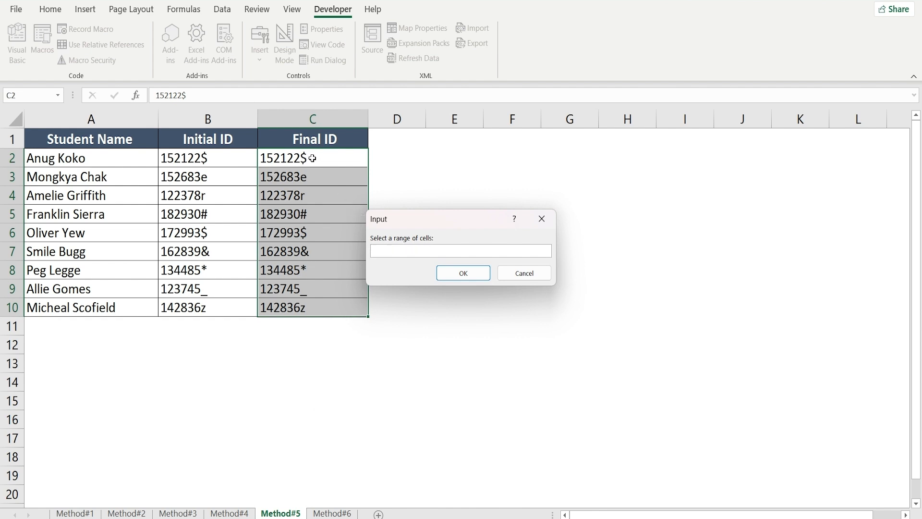
drag(312, 159, 354, 307)
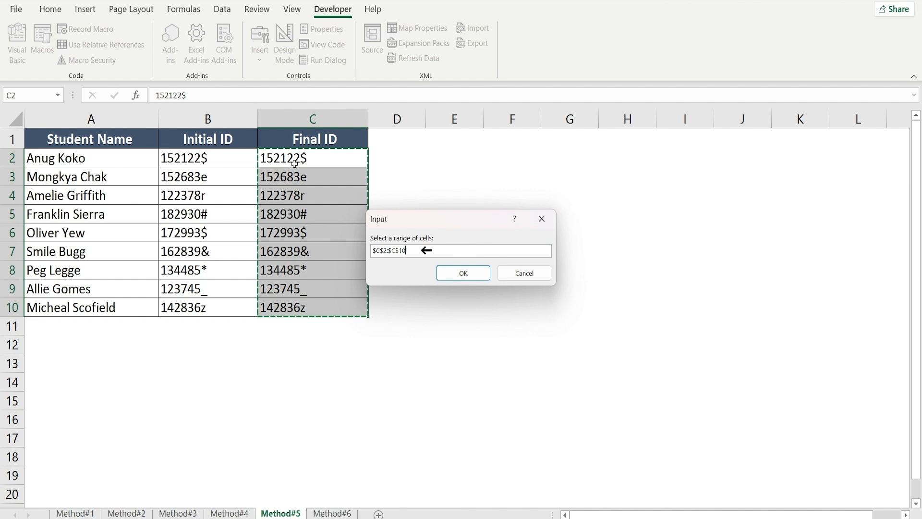
click(449, 278)
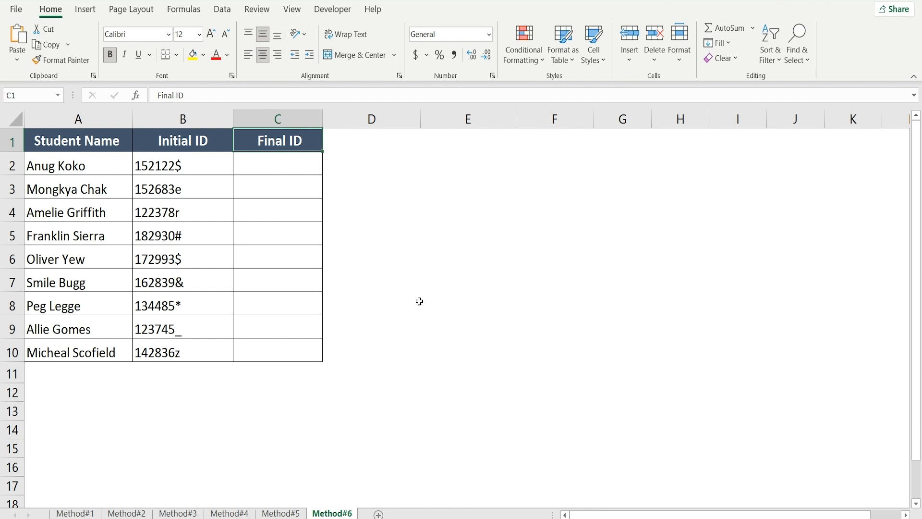
Insert another VBA module with a ClearLastDigit(inputValue As String) function that returns the text minus its last character, and save the workbook
click(338, 9)
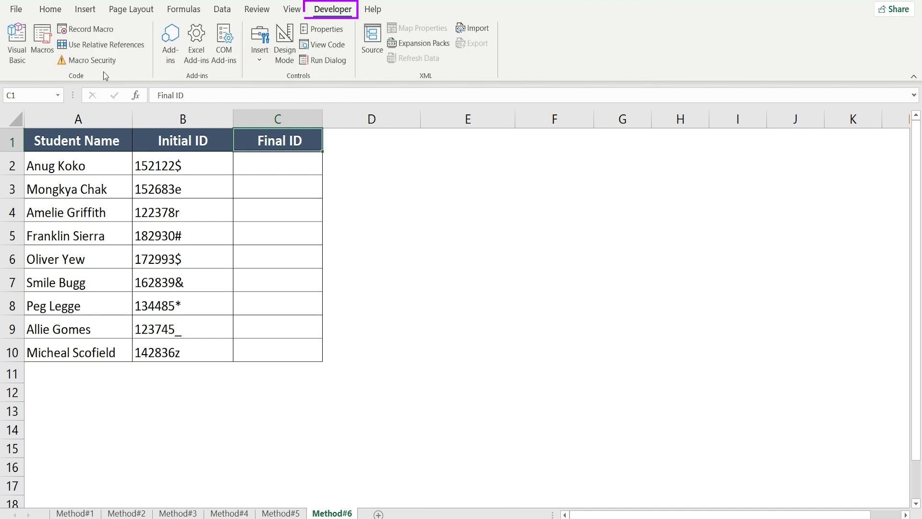
click(17, 44)
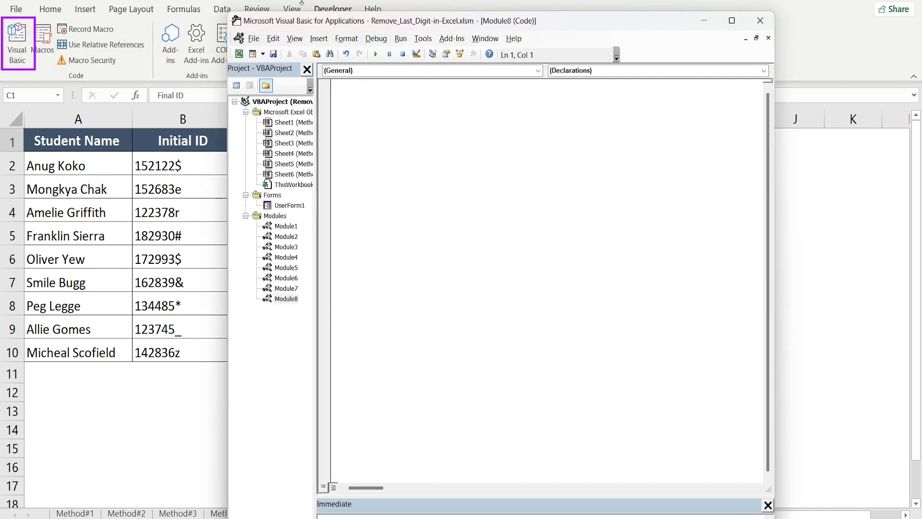
click(277, 188)
right_click(277, 191)
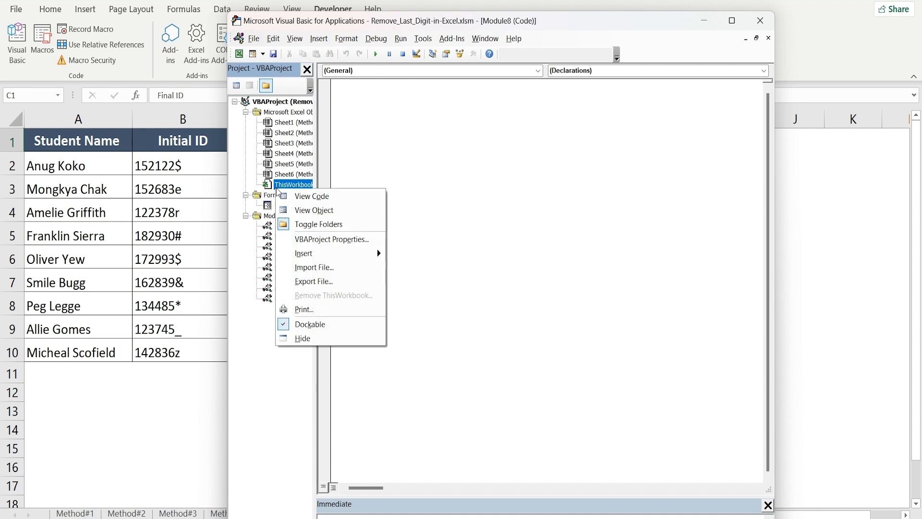
mouse_move(306, 254)
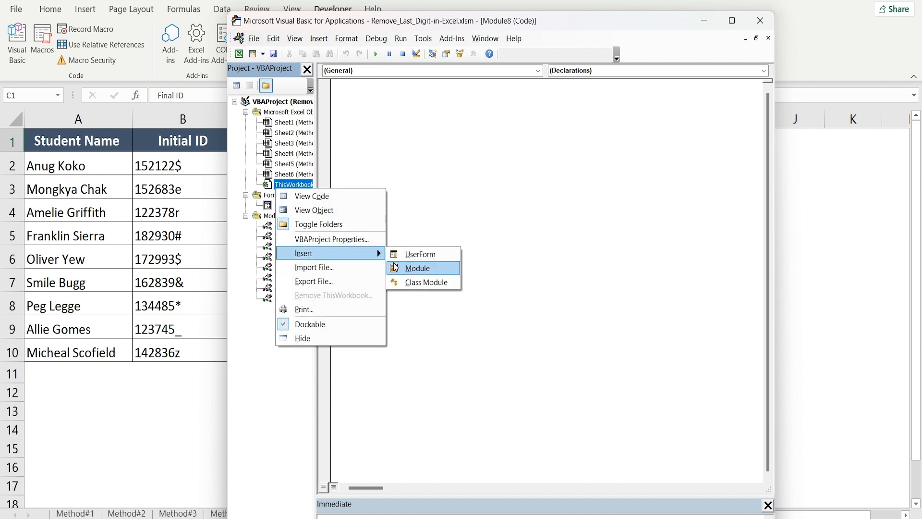
click(395, 267)
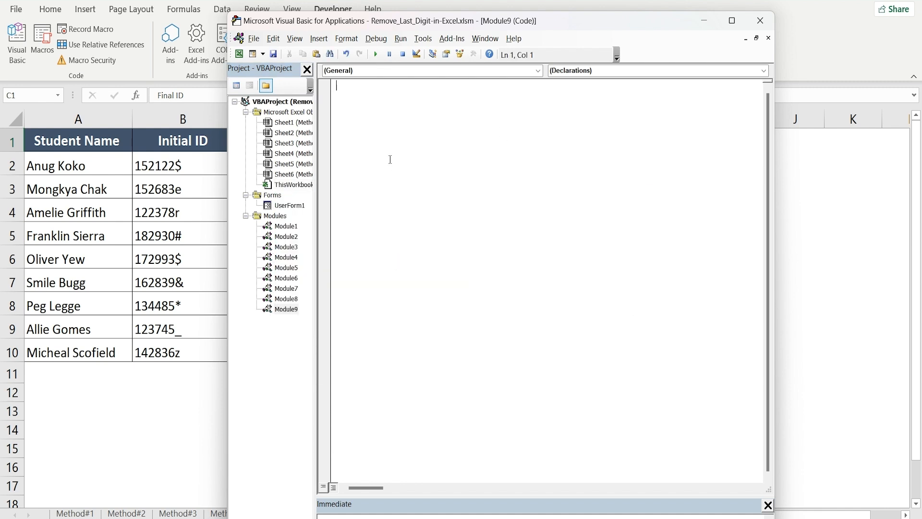
key(ctrl+v)
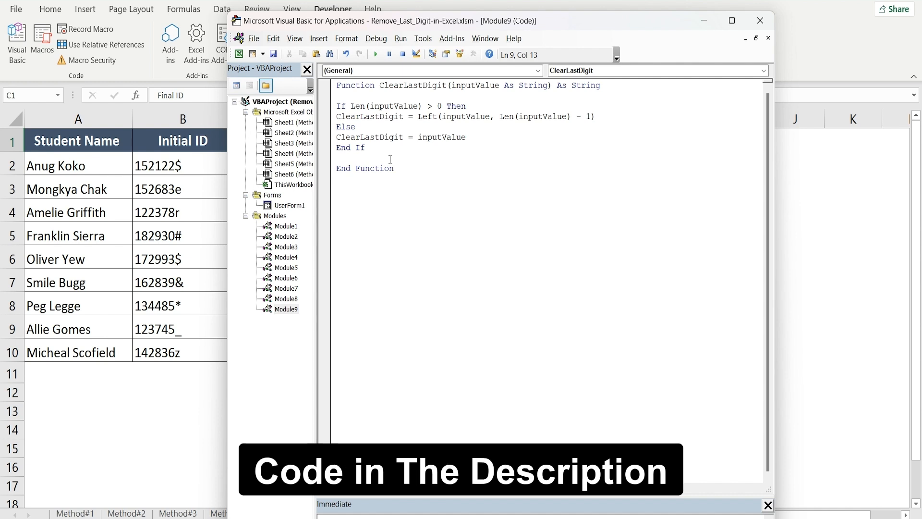
click(275, 54)
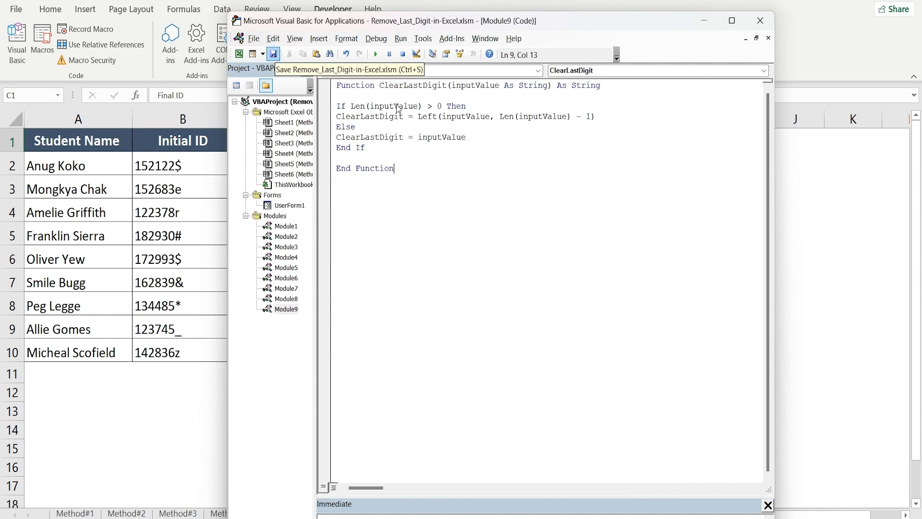
click(759, 27)
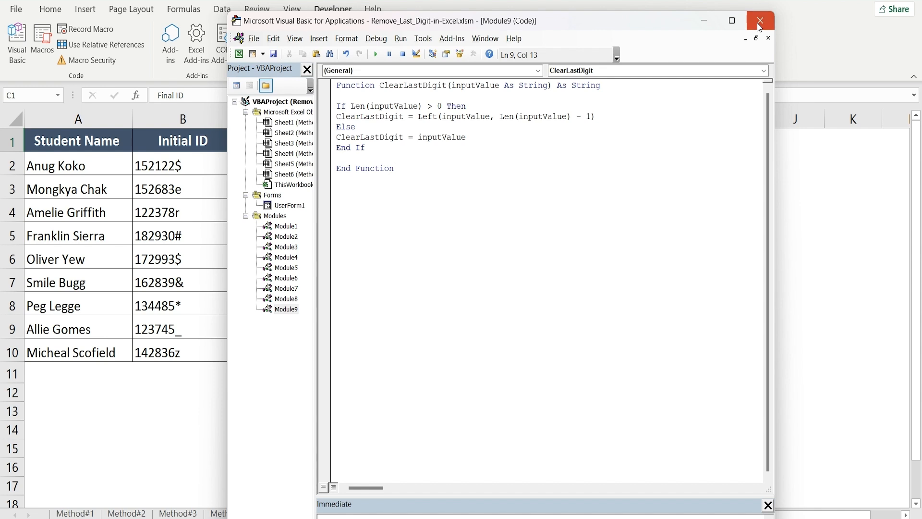
Enter =ClearLastDigit(B2) in C2 of the Method#6 sheet and fill the formula down through C10
click(269, 167)
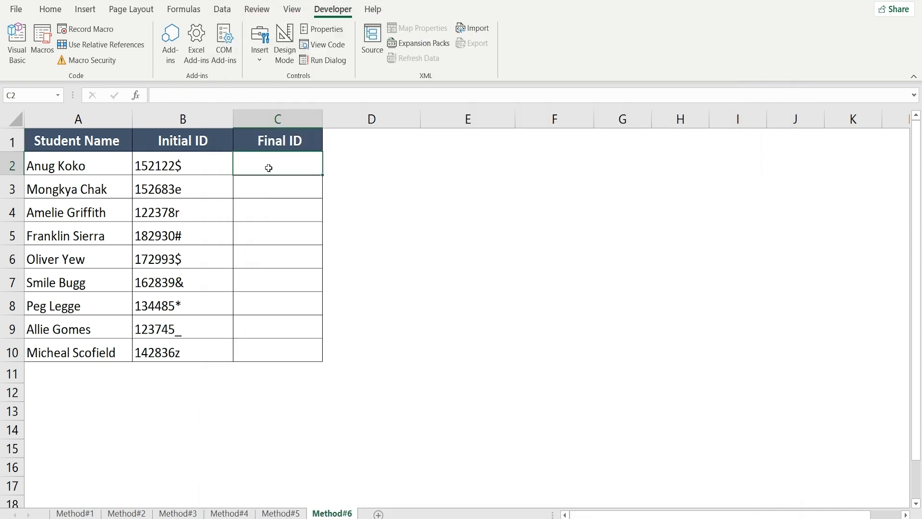
text(=)
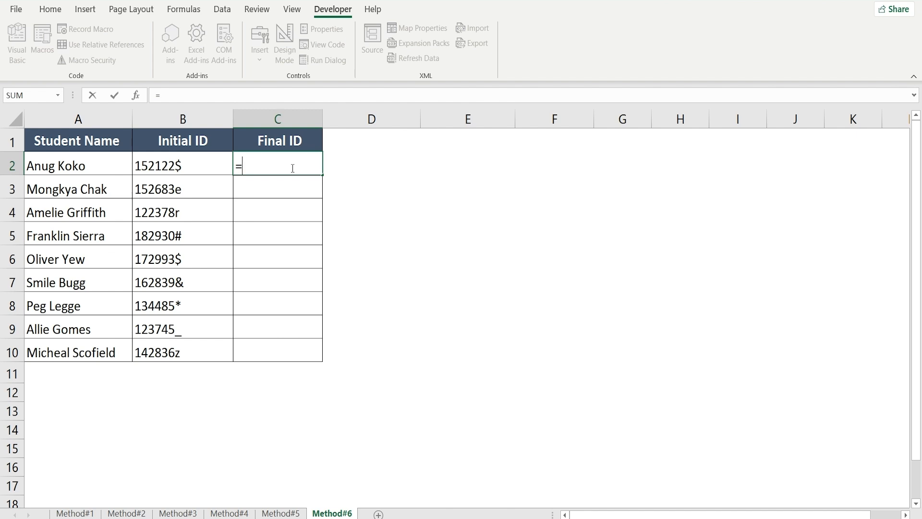
text(Clear)
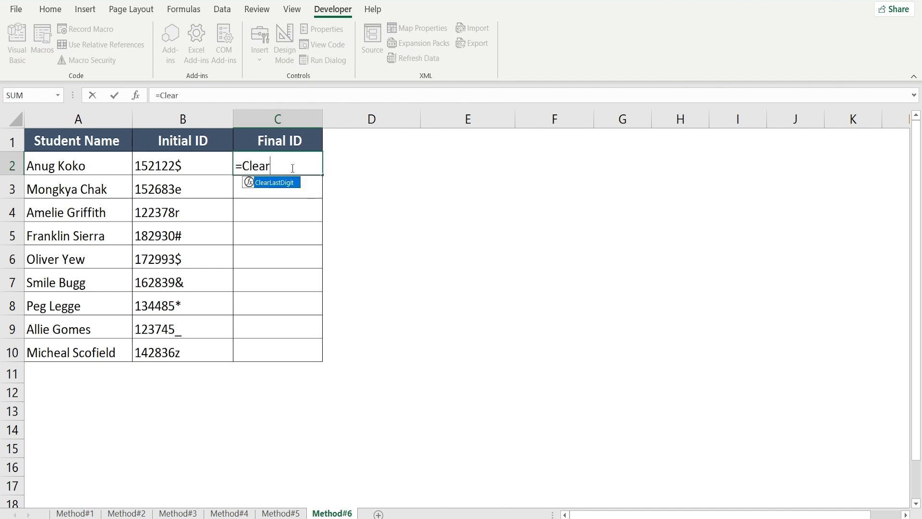
text(LastDigit()
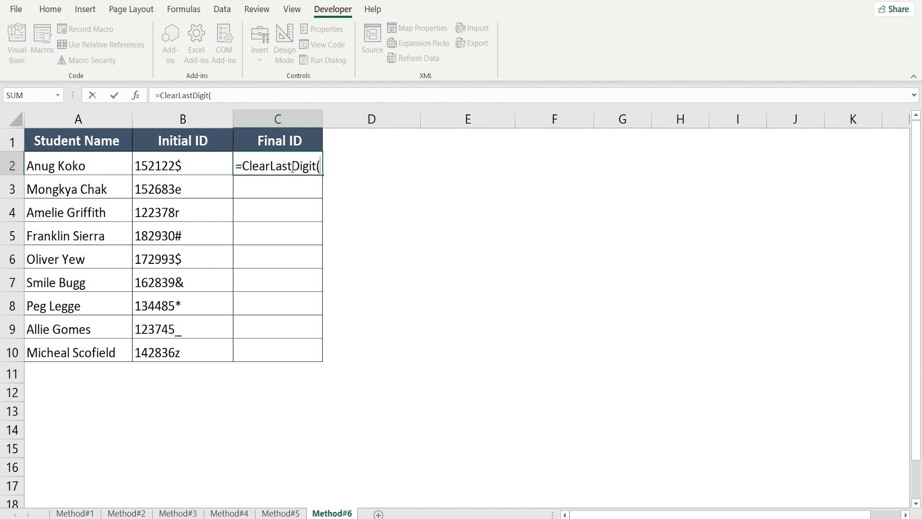
click(185, 167)
text())
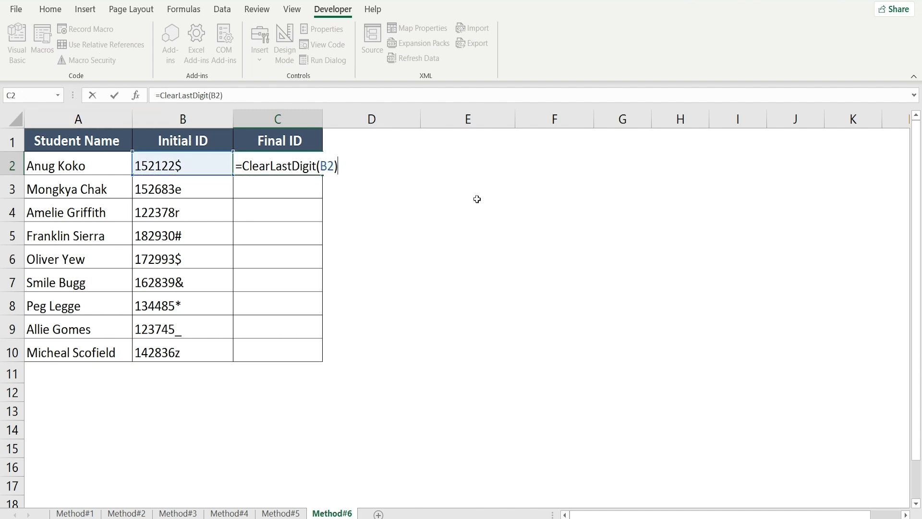
key(Return)
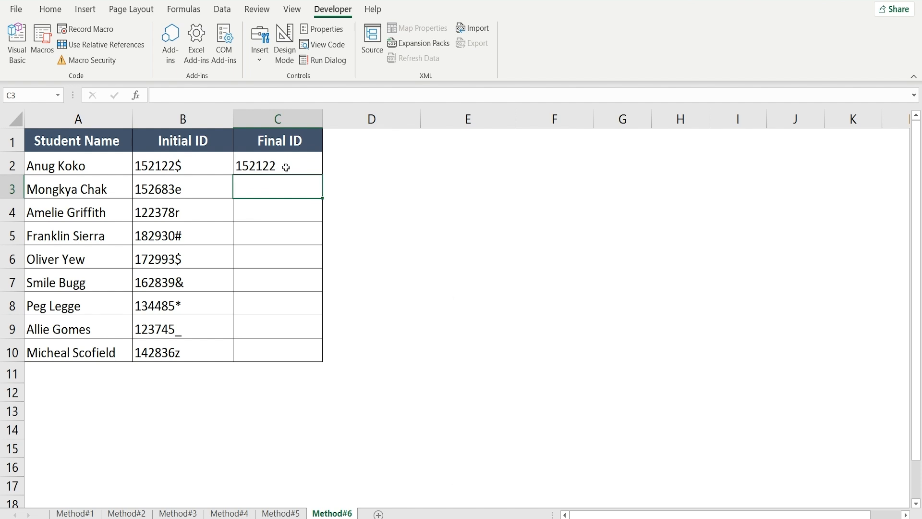
click(295, 168)
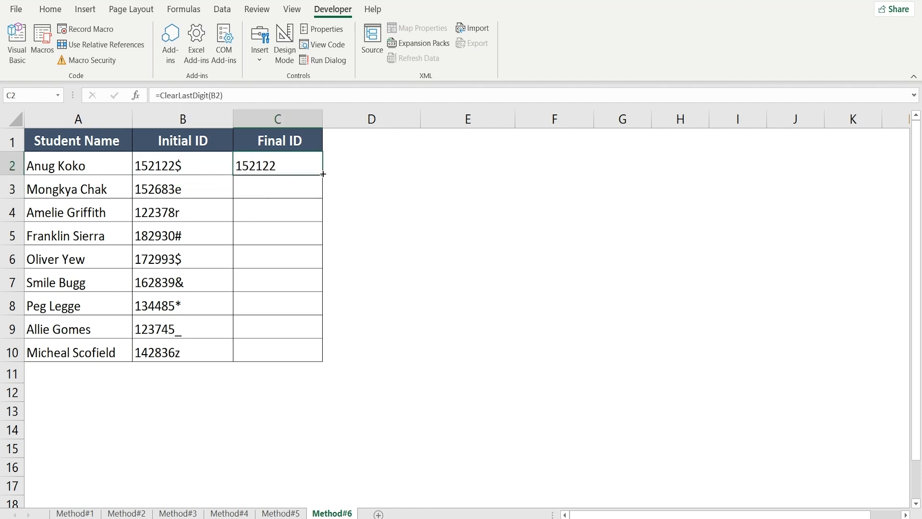
double_click(322, 174)
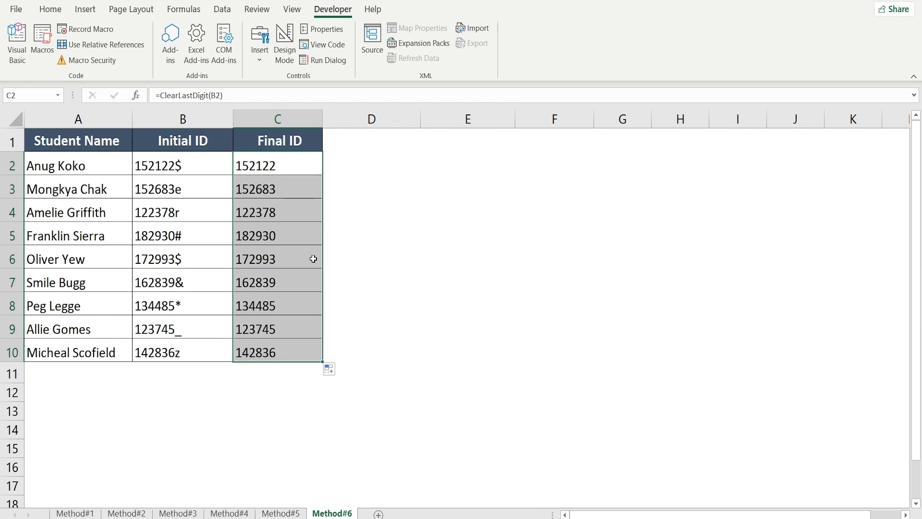
Review the Final ID columns on the other sheets, from Method#5 back to Method#1
click(278, 513)
click(229, 514)
click(179, 514)
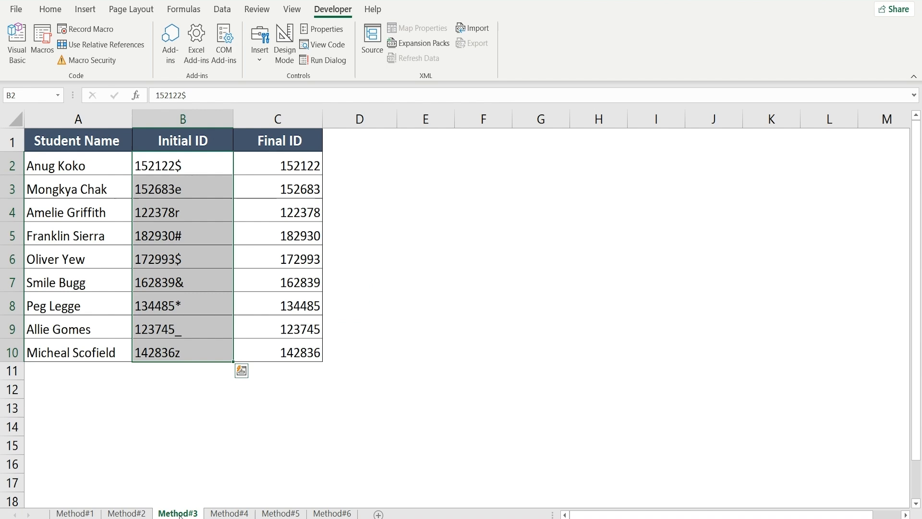
click(126, 514)
click(81, 513)
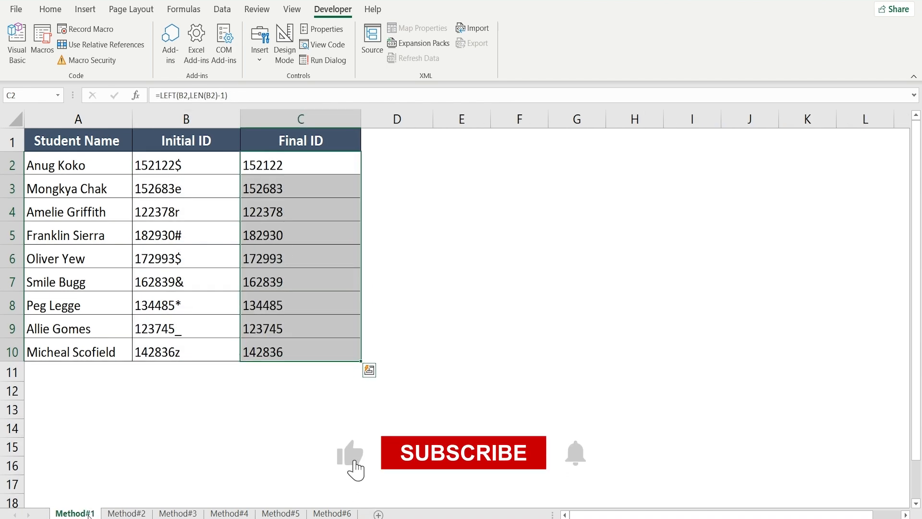